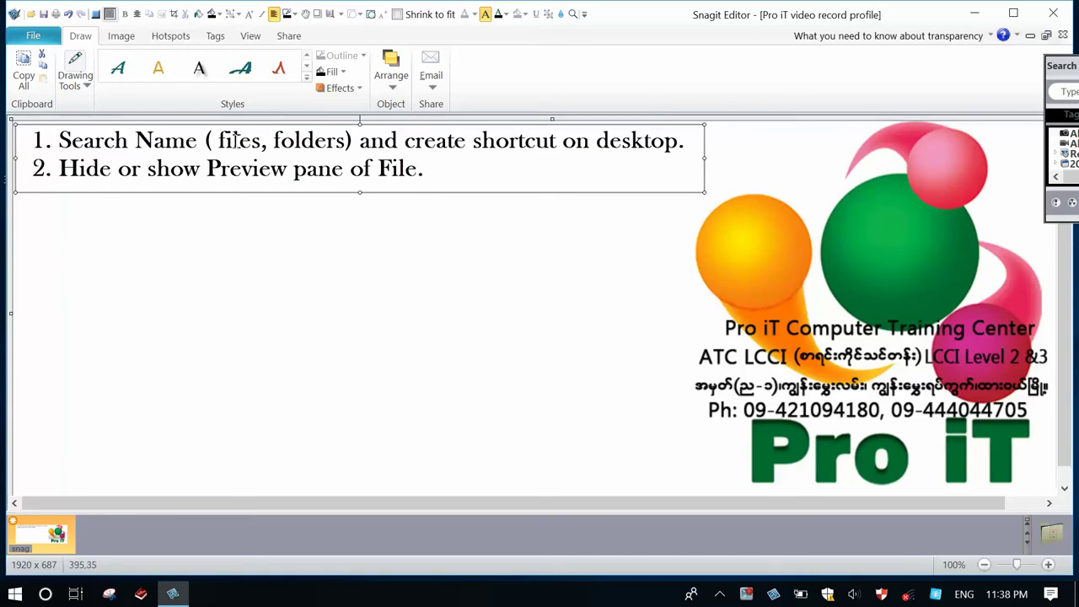
Highlight the first topic line about searching names and creating a desktop shortcut, and minimise the Snagit Editor window
{"action": "left_click_drag", "start_coordinate": [62, 140], "coordinate": [684, 168]}
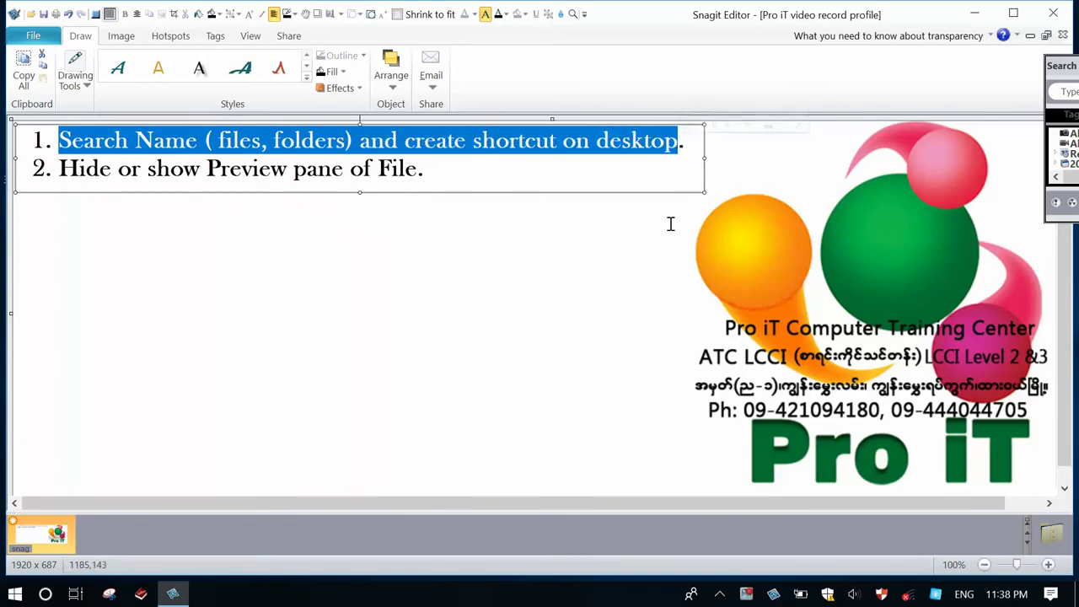
{"action": "left_click", "coordinate": [651, 245]}
{"action": "left_click", "coordinate": [573, 436]}
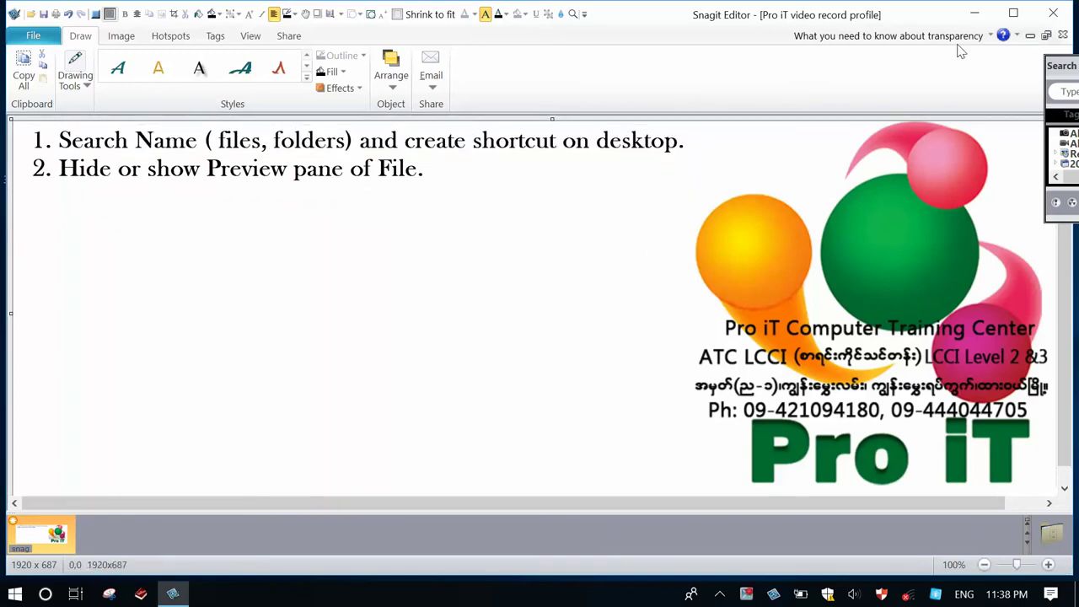
{"action": "left_click", "coordinate": [973, 15]}
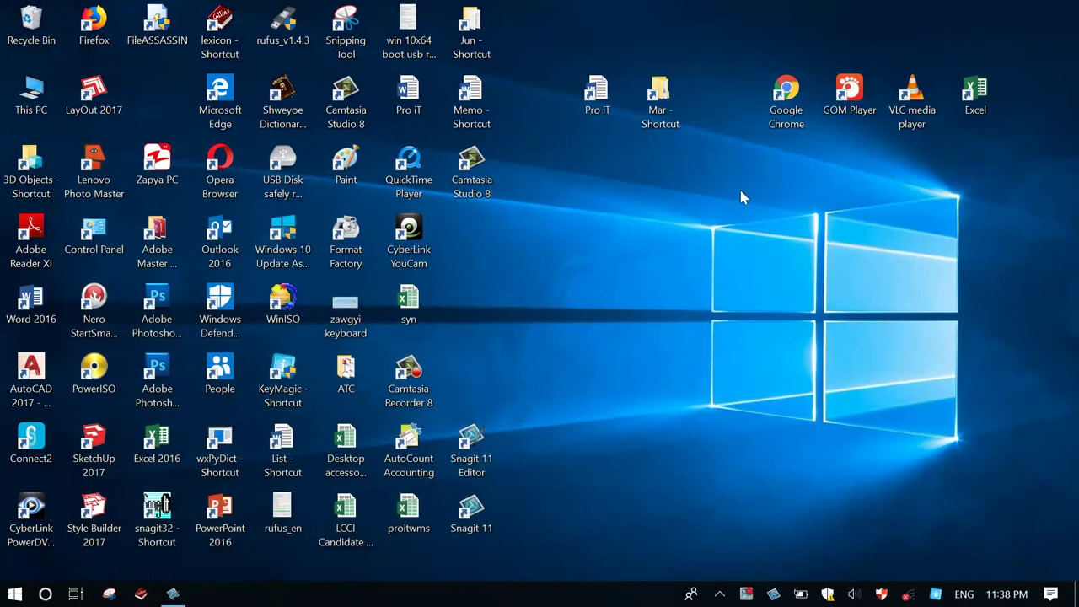
Open the July folder on Local Disk (D:), inside 2018 yrs, Jan and Apr
{"action": "double_click", "coordinate": [38, 89]}
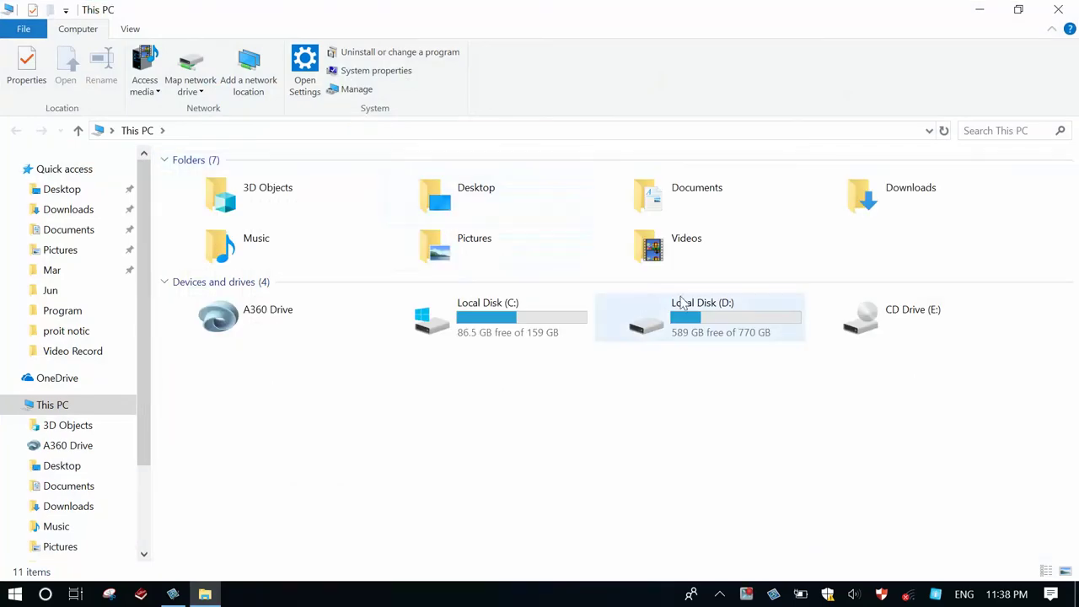
{"action": "left_click", "coordinate": [684, 307]}
{"action": "double_click", "coordinate": [683, 307]}
{"action": "left_click", "coordinate": [209, 184]}
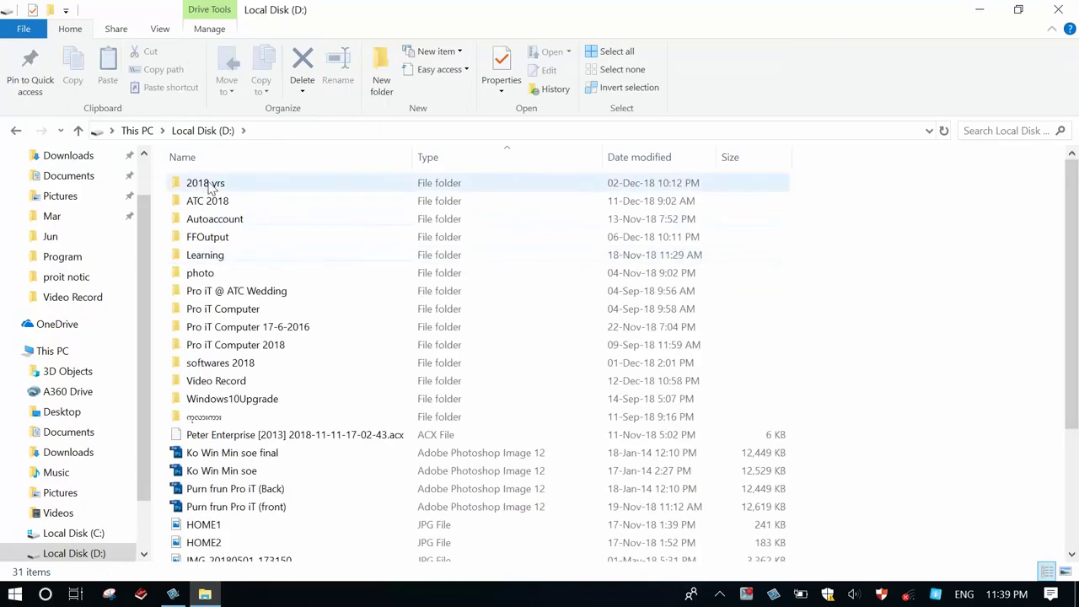
{"action": "double_click", "coordinate": [209, 184]}
{"action": "double_click", "coordinate": [204, 207]}
{"action": "double_click", "coordinate": [202, 191]}
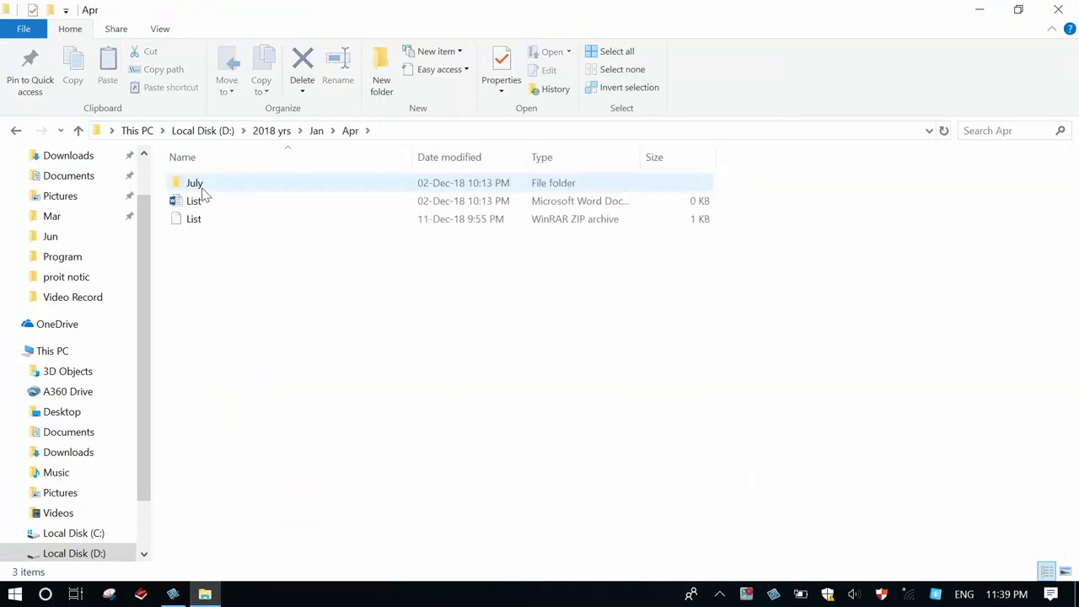
{"action": "double_click", "coordinate": [203, 190]}
Create a new folder named Apple inside the July folder
{"action": "right_click", "coordinate": [287, 301]}
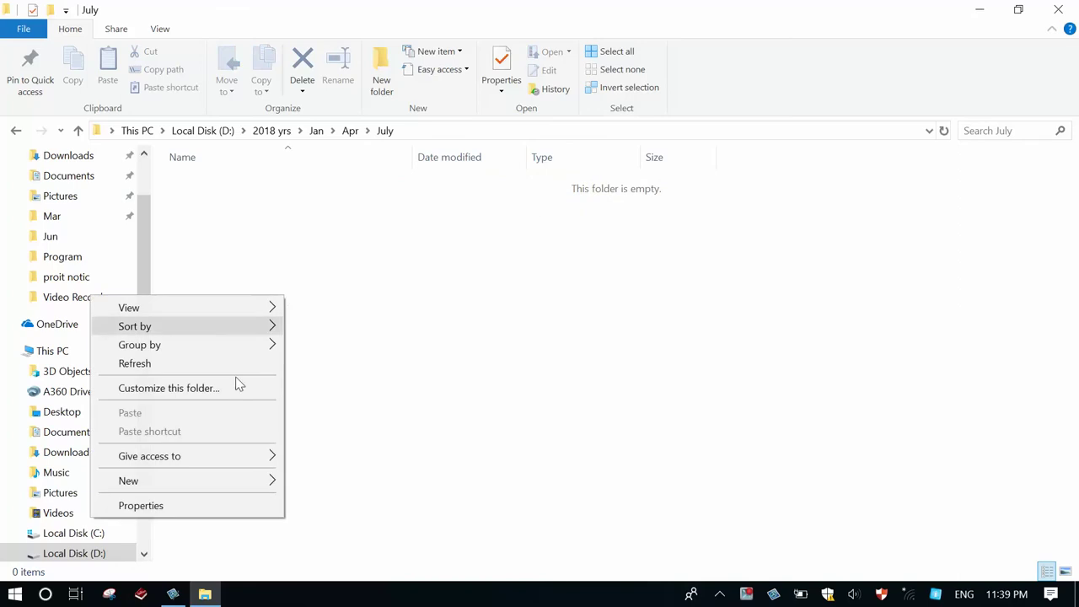
{"action": "mouse_move", "coordinate": [205, 478]}
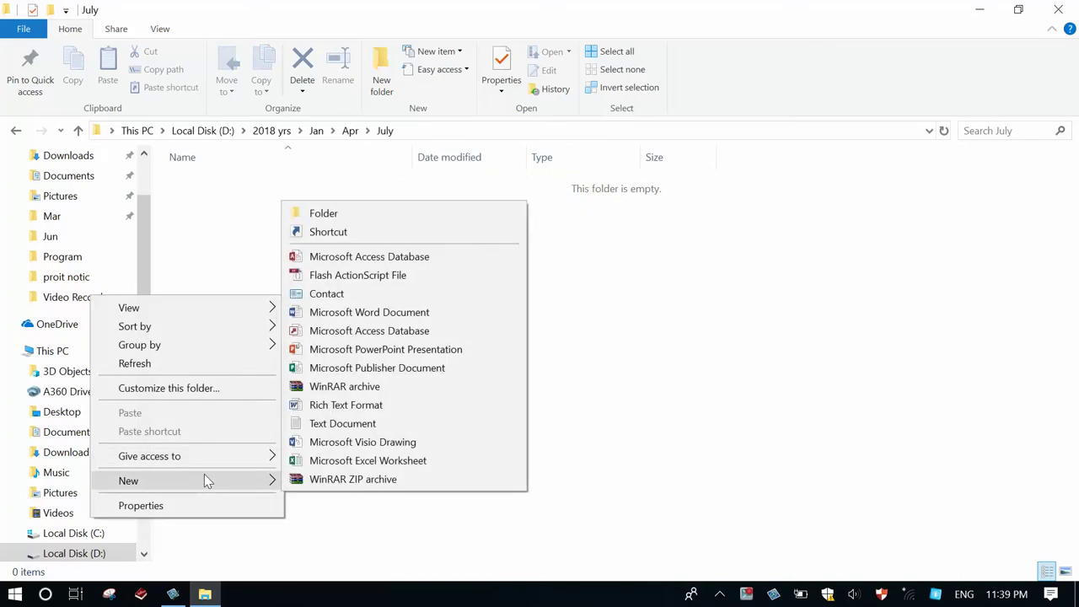
{"action": "left_click", "coordinate": [344, 211]}
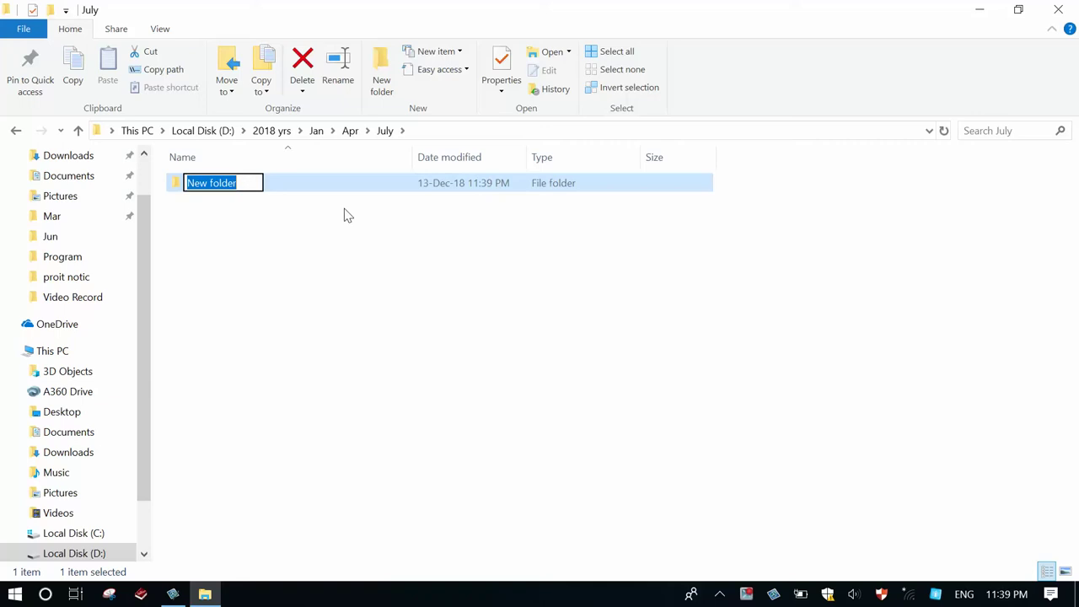
{"action": "type", "text": "Apple"}
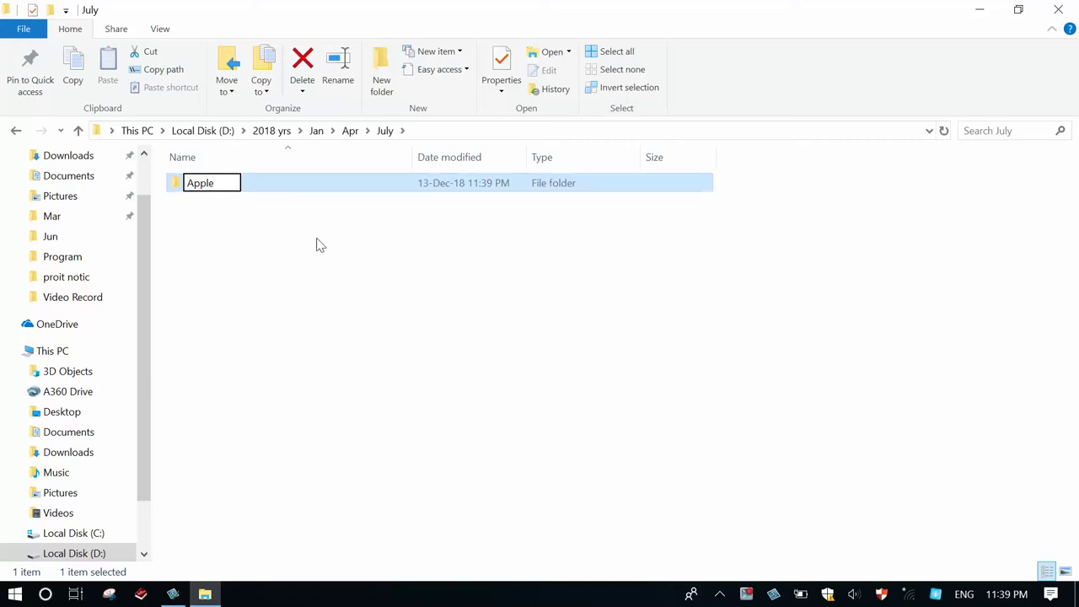
{"action": "left_click", "coordinate": [317, 239]}
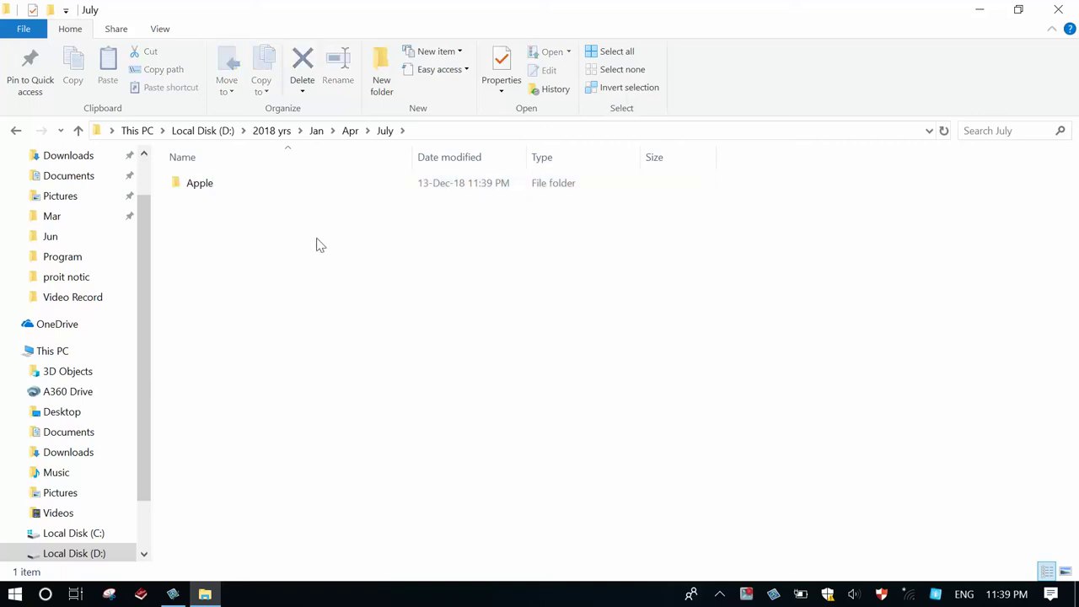
Go back to Local Disk (D:) and open the AP rounter folder inside Learning and Wireless network
{"action": "left_click", "coordinate": [211, 133]}
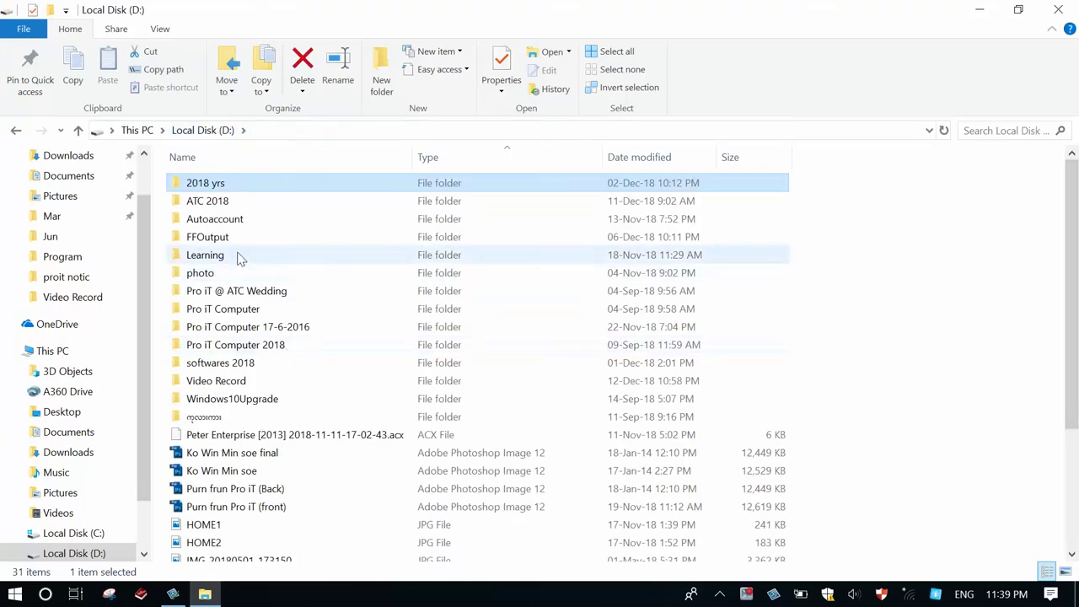
{"action": "left_click", "coordinate": [221, 381]}
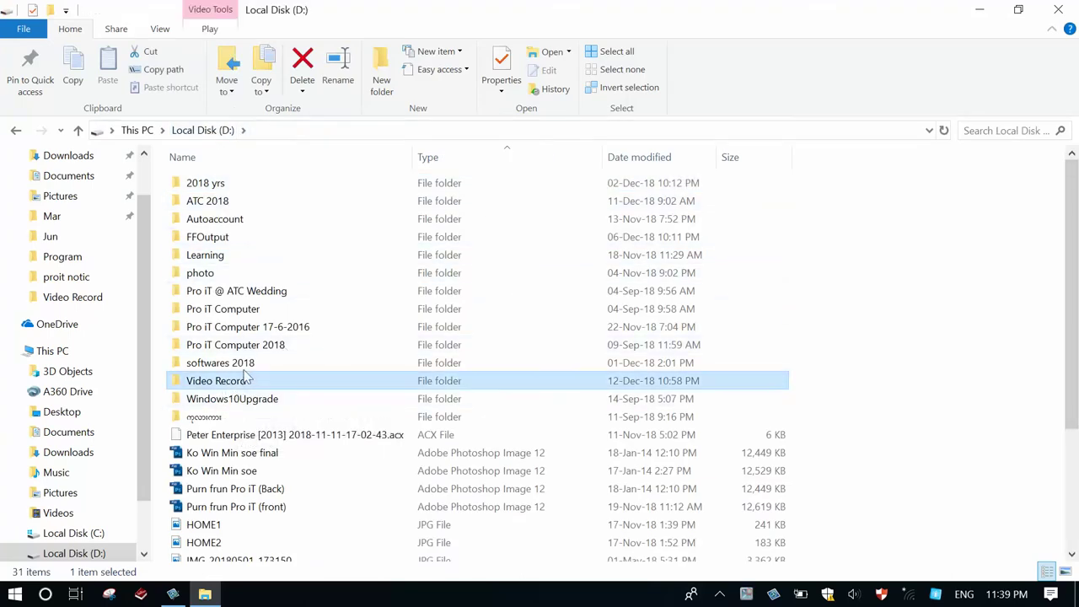
{"action": "double_click", "coordinate": [218, 257]}
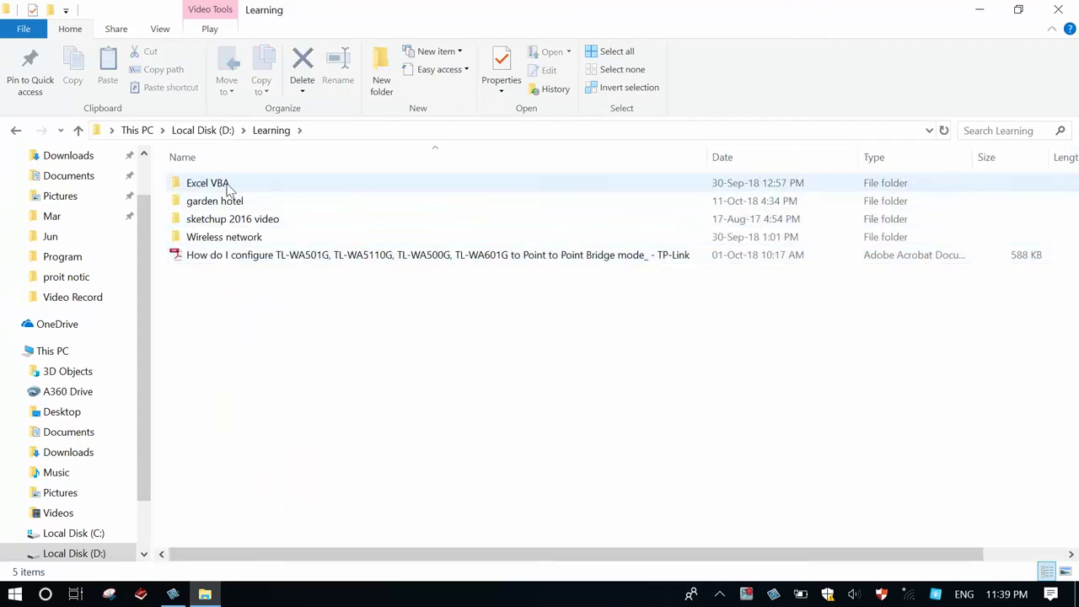
{"action": "double_click", "coordinate": [233, 242]}
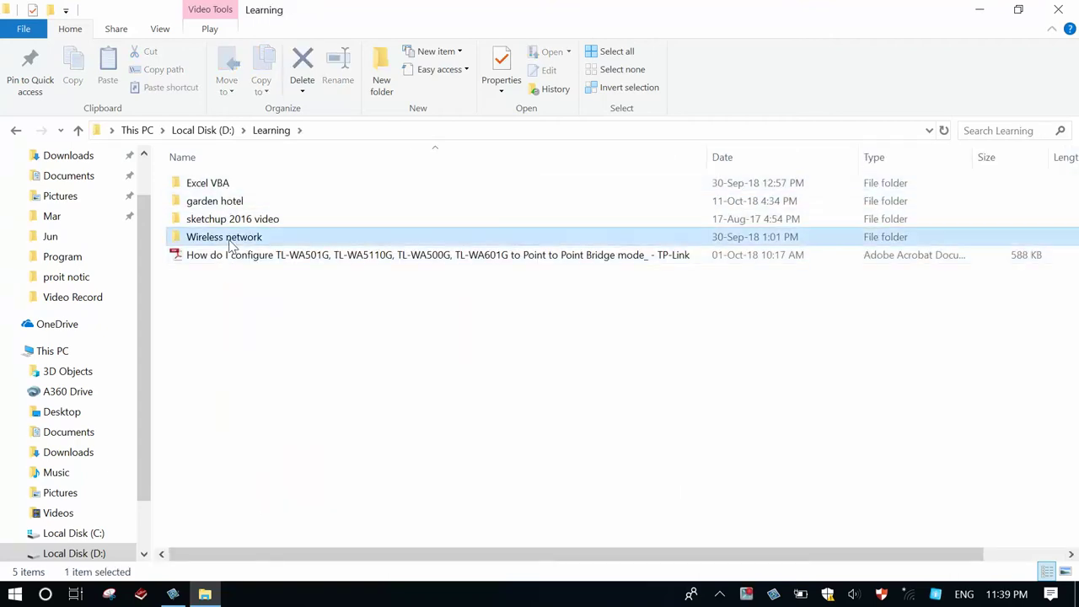
{"action": "double_click", "coordinate": [223, 201]}
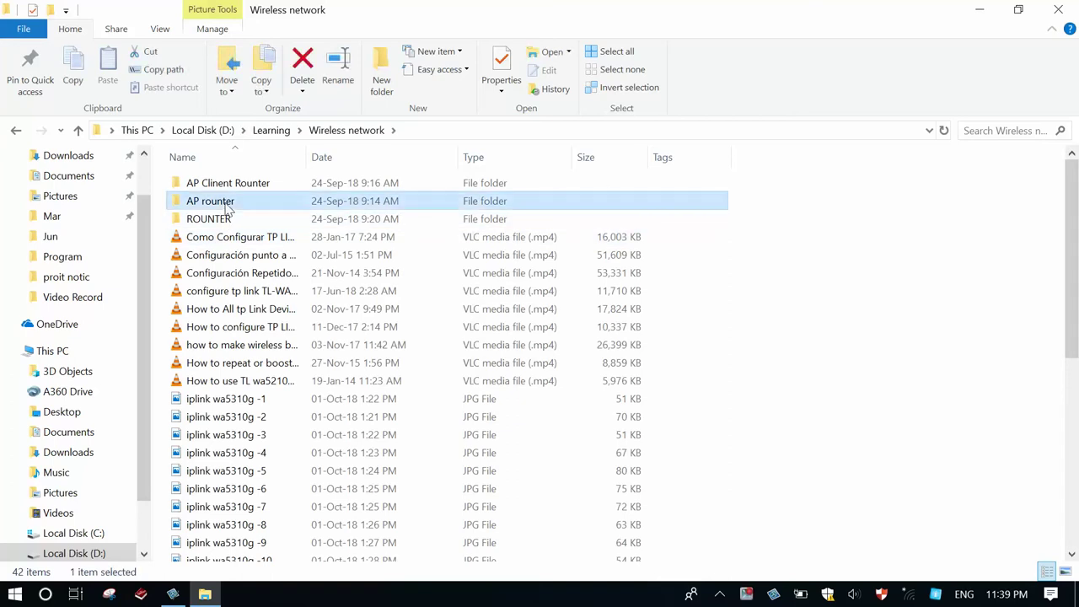
Create a new Microsoft Word document named Apple in the AP rounter folder
{"action": "right_click", "coordinate": [618, 491]}
{"action": "mouse_move", "coordinate": [549, 452]}
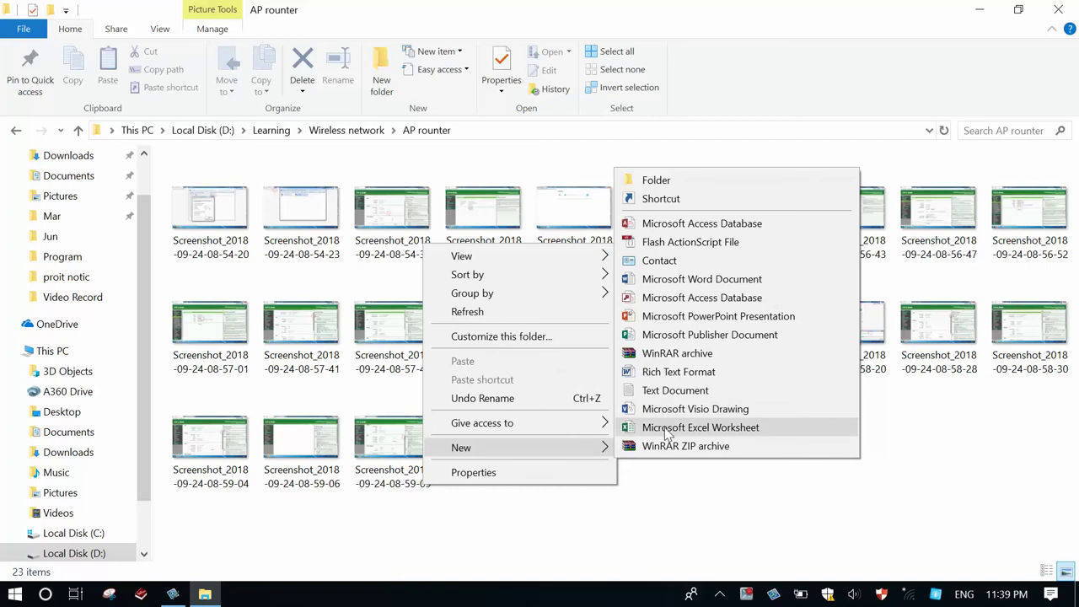
{"action": "left_click", "coordinate": [677, 279]}
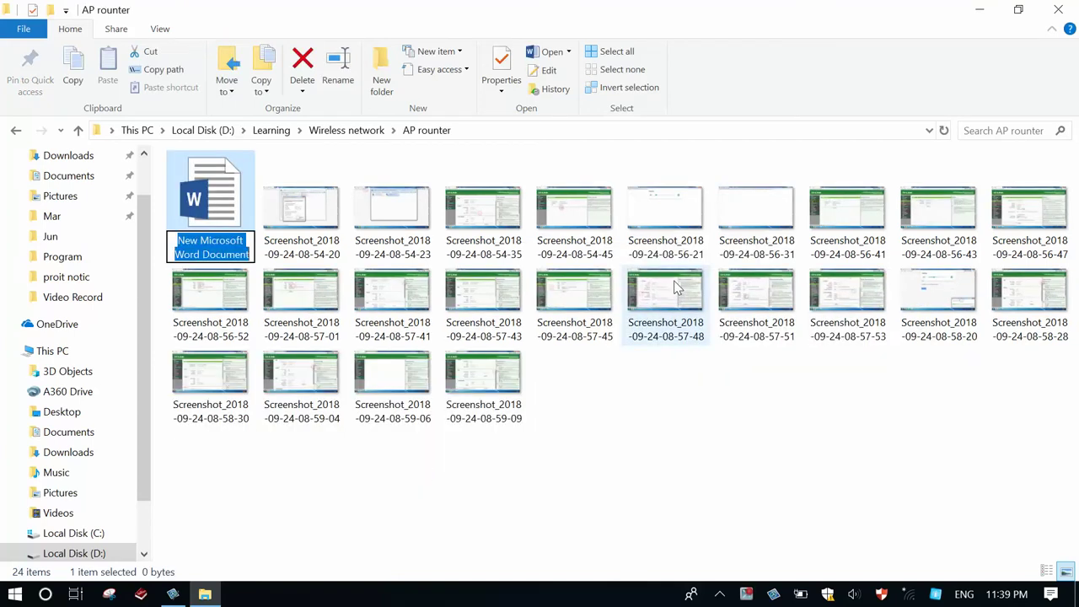
{"action": "type", "text": "App"}
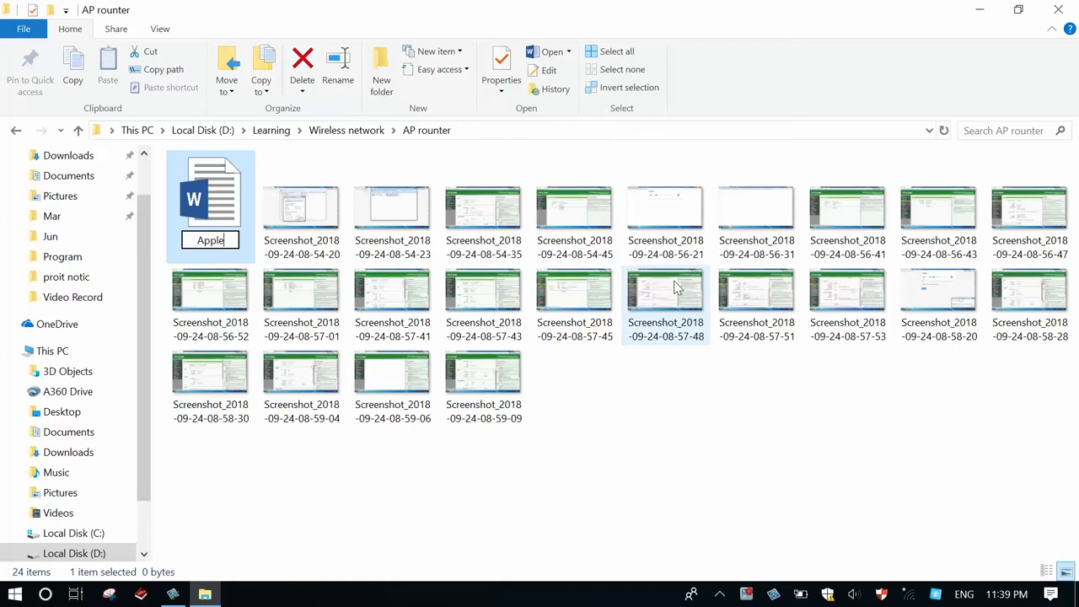
{"action": "type", "text": "le"}
{"action": "key", "text": "Return"}
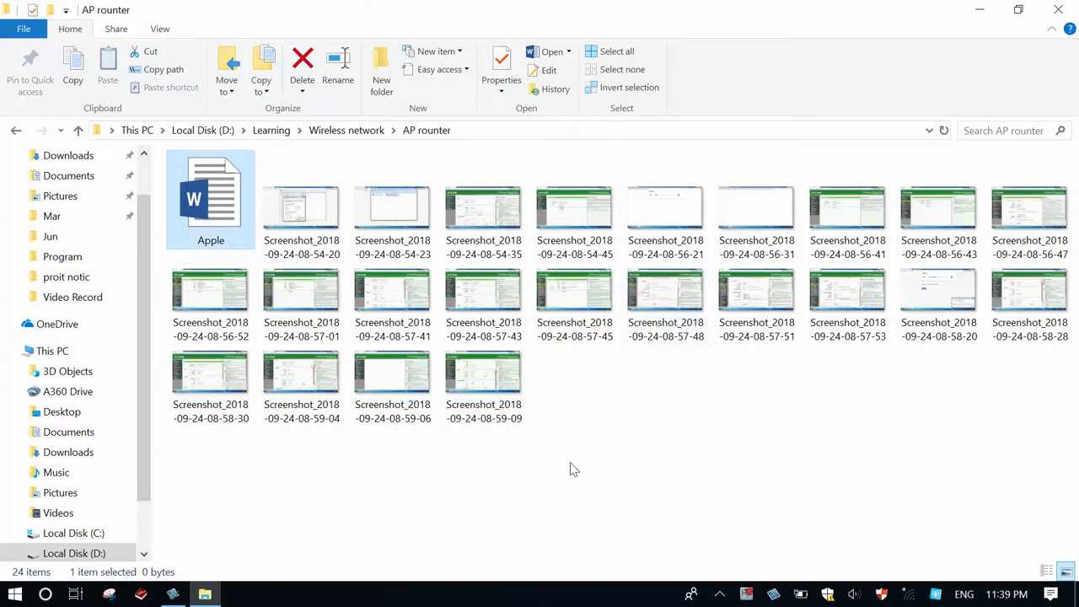
{"action": "left_click", "coordinate": [570, 464]}
Close the File Explorer window and briefly review the topic list in Snagit Editor before returning to the desktop
{"action": "left_click", "coordinate": [216, 234]}
{"action": "left_click", "coordinate": [1059, 12]}
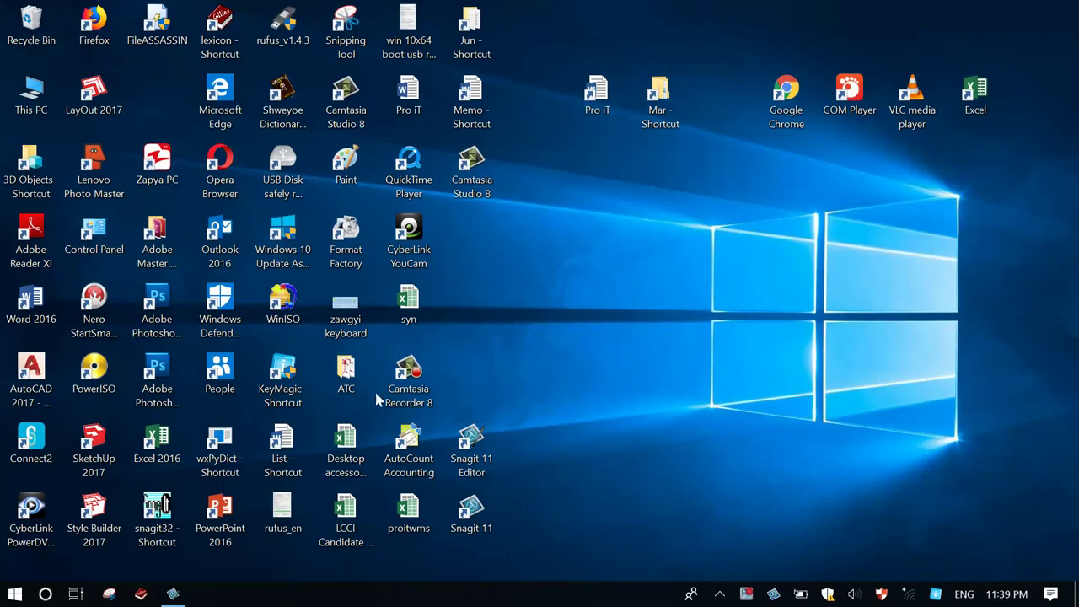
{"action": "left_click", "coordinate": [173, 593]}
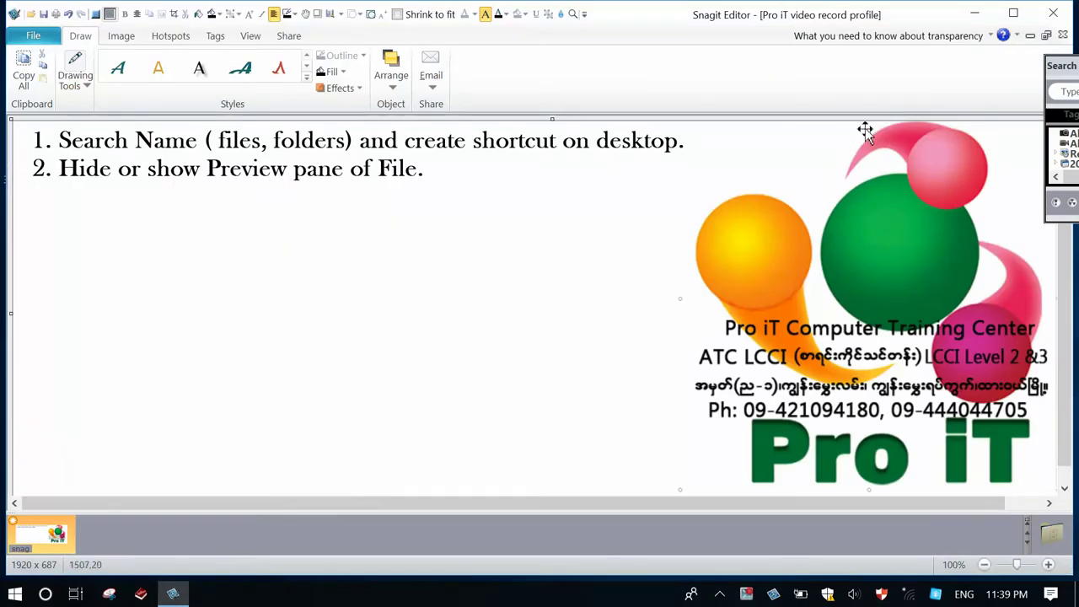
{"action": "left_click", "coordinate": [975, 17]}
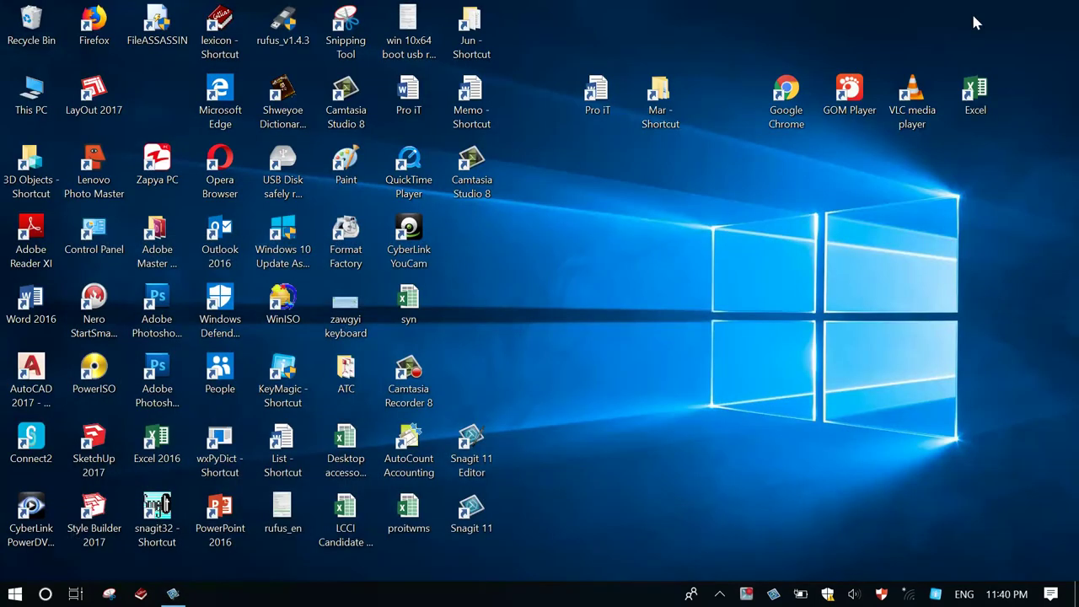
Browse Local Disk (C:) and the Jun folder under 2018 yrs and Mar on Local Disk (D:)
{"action": "double_click", "coordinate": [32, 97]}
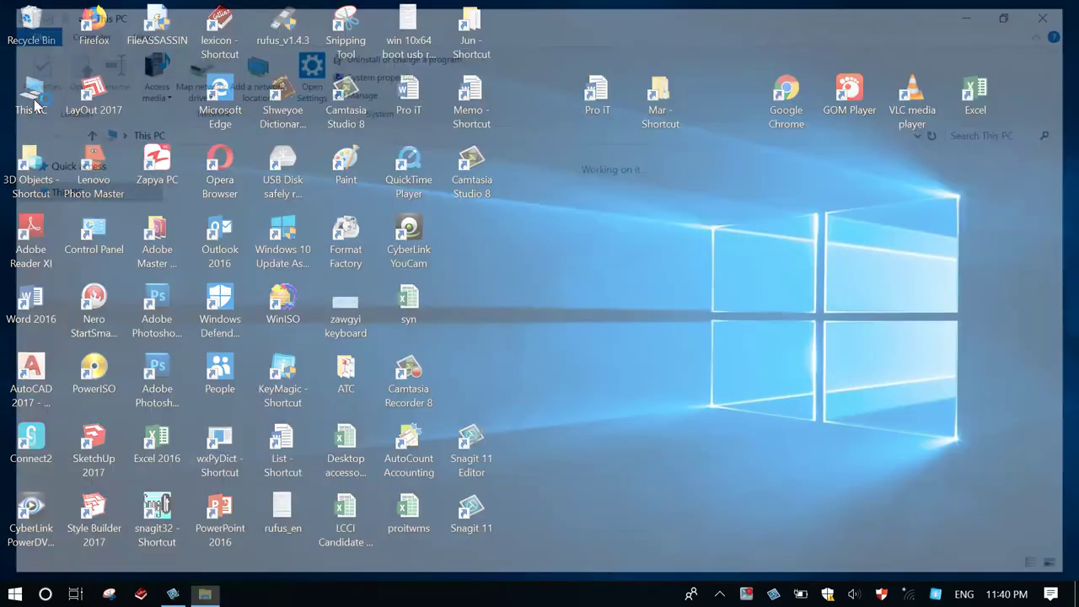
{"action": "double_click", "coordinate": [472, 336]}
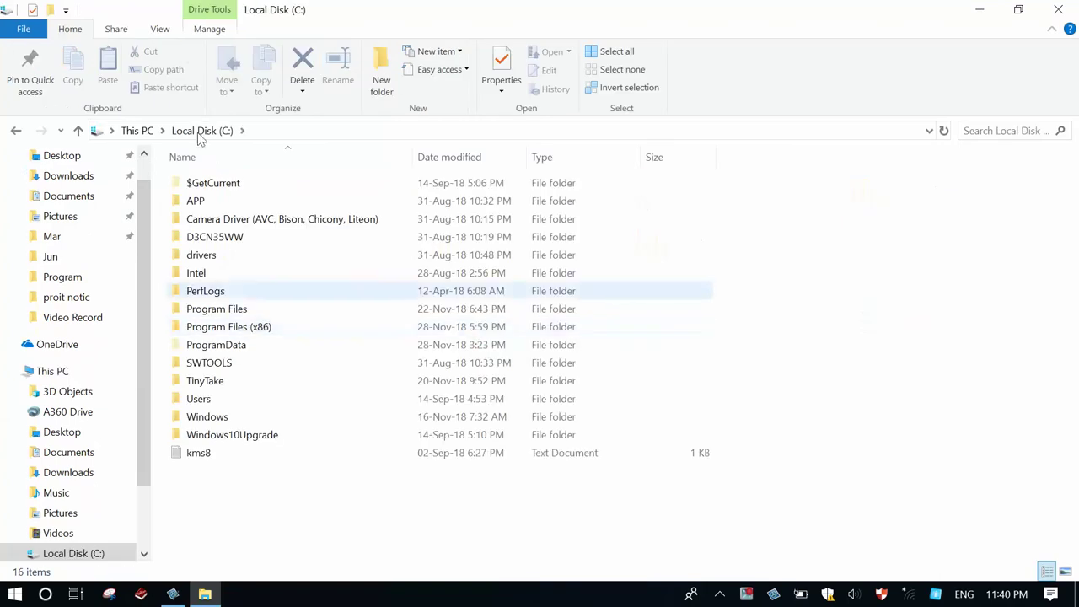
{"action": "left_click", "coordinate": [140, 131]}
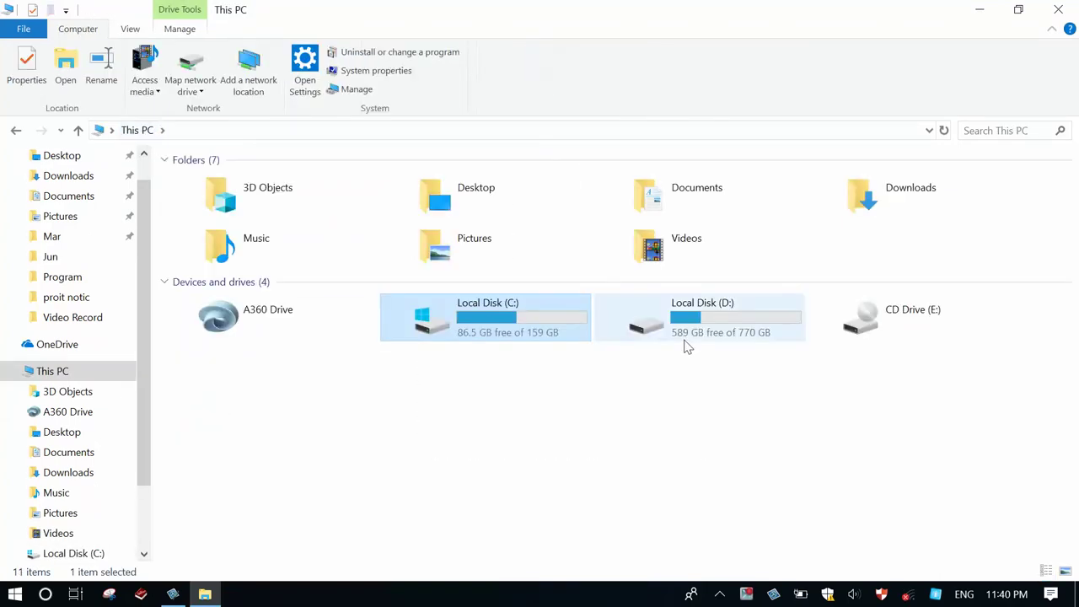
{"action": "double_click", "coordinate": [686, 344]}
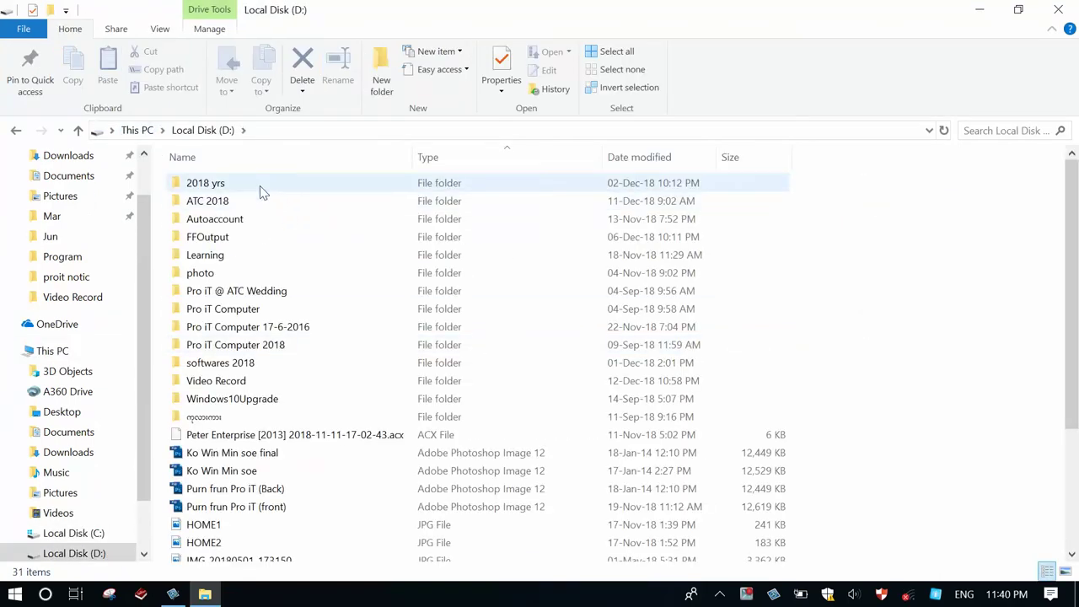
{"action": "double_click", "coordinate": [260, 186]}
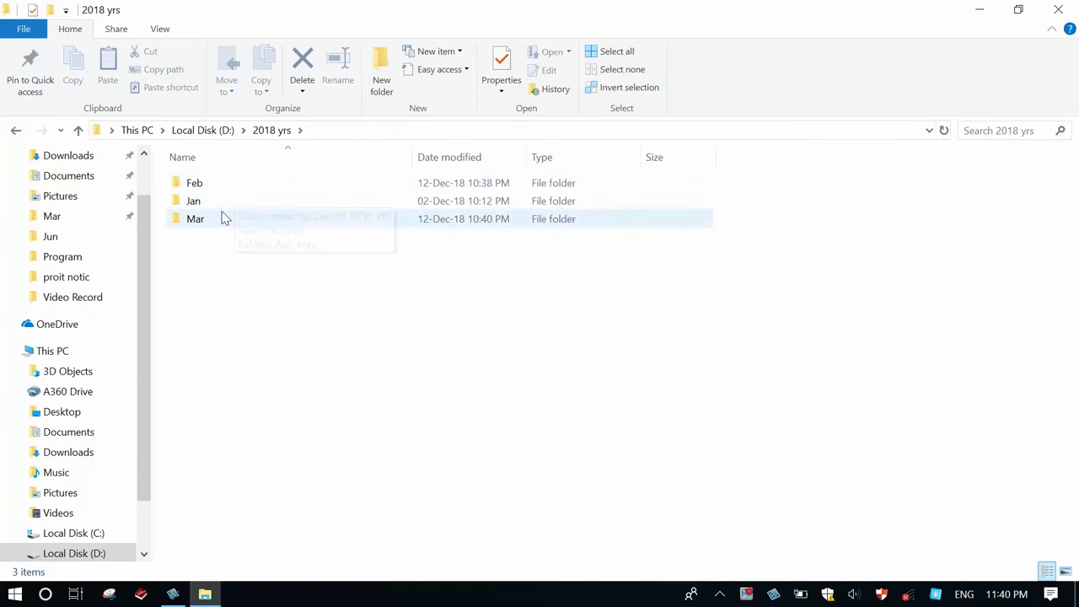
{"action": "double_click", "coordinate": [221, 219]}
{"action": "double_click", "coordinate": [247, 179]}
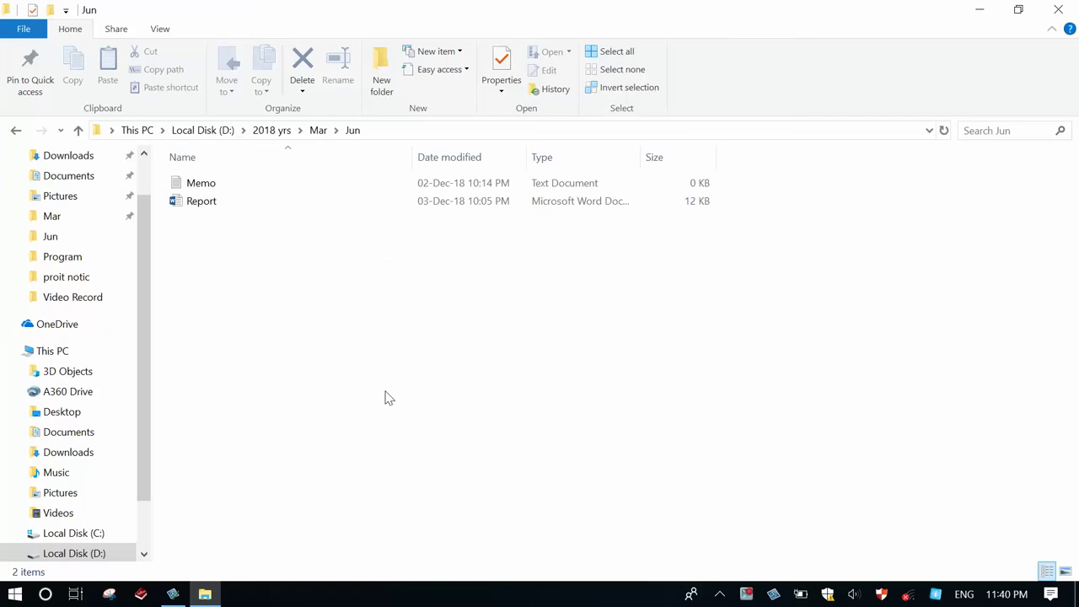
Return to This PC and search all its drives for "apple"
{"action": "left_click", "coordinate": [143, 130]}
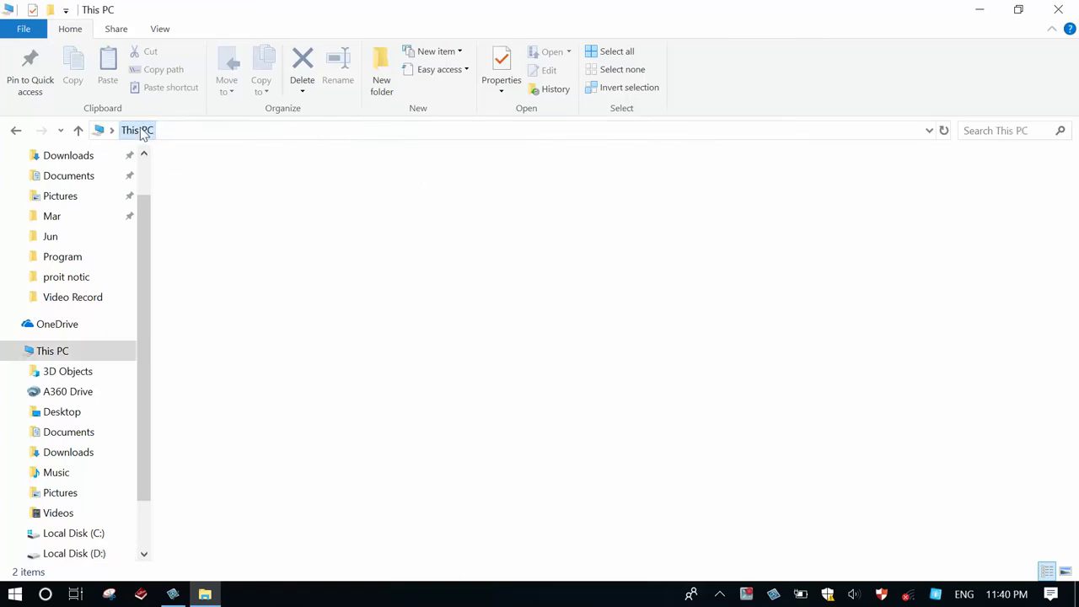
{"action": "left_click", "coordinate": [688, 481]}
{"action": "left_click", "coordinate": [528, 332]}
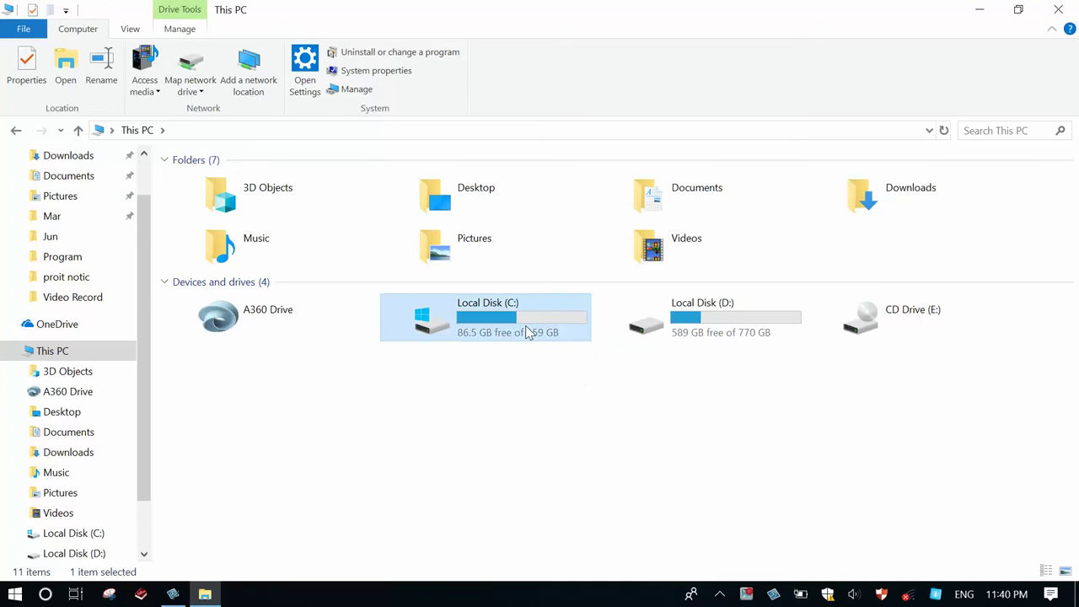
{"action": "left_click", "coordinate": [693, 338]}
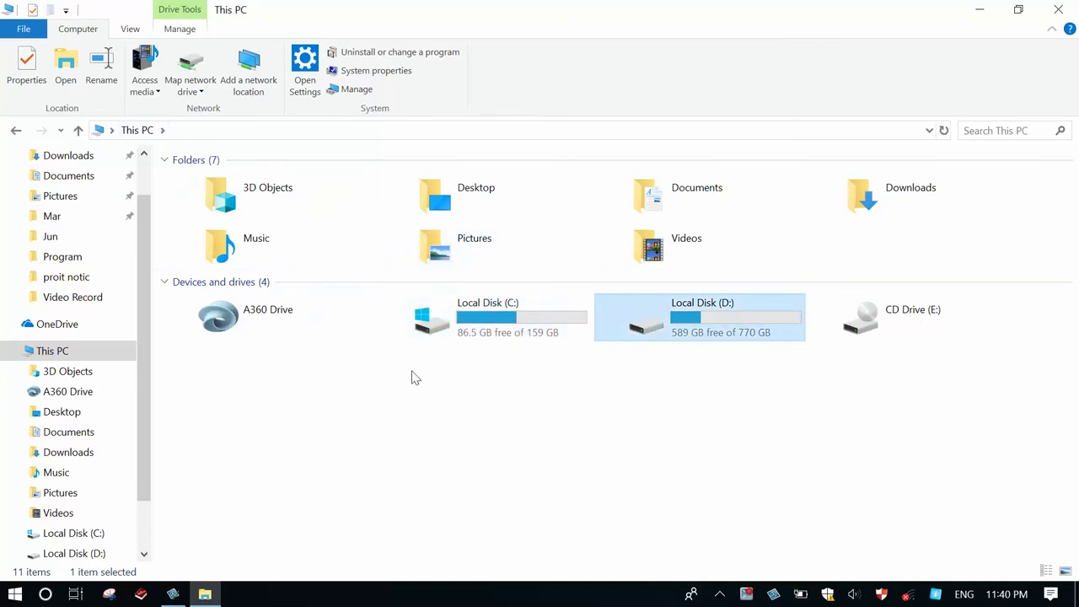
{"action": "left_click", "coordinate": [841, 330]}
{"action": "left_click", "coordinate": [989, 132]}
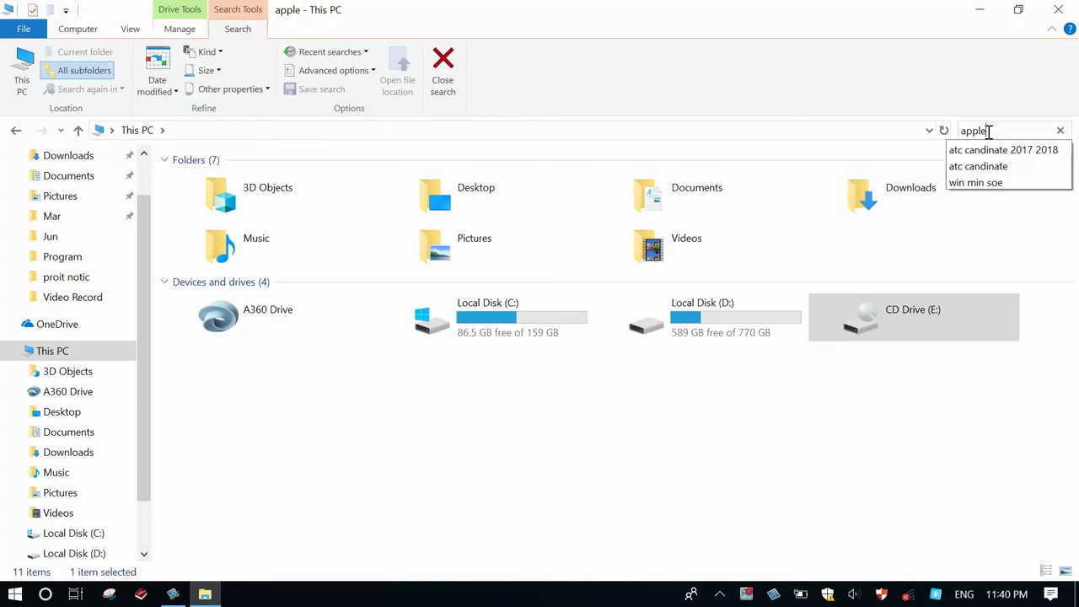
{"action": "key", "text": "Return"}
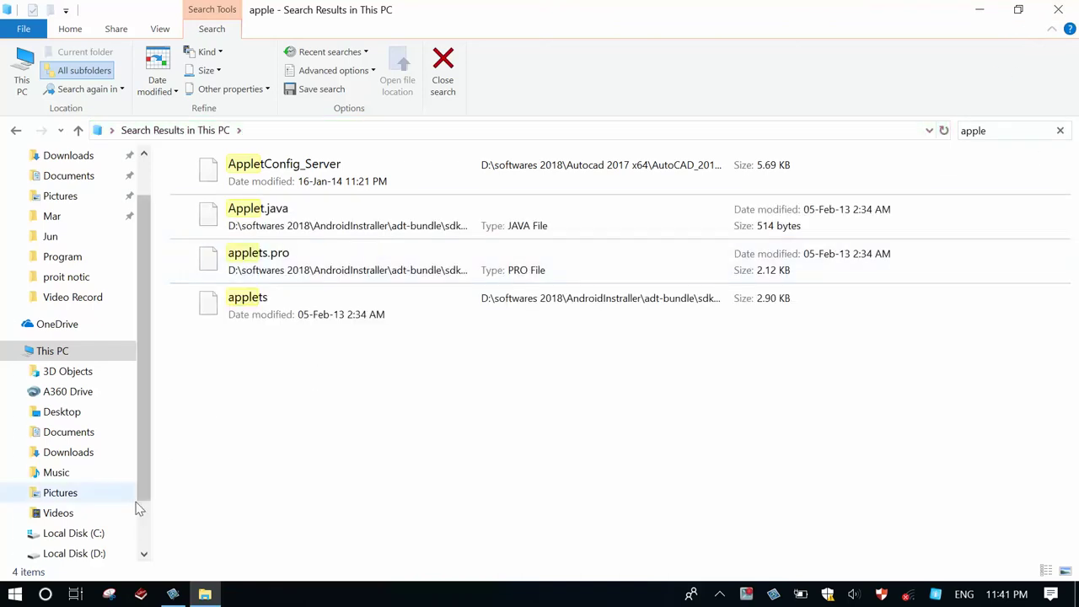
Leave the This PC search results, look into Local Disk (C:), and open Local Disk (D:)
{"action": "left_click", "coordinate": [75, 553]}
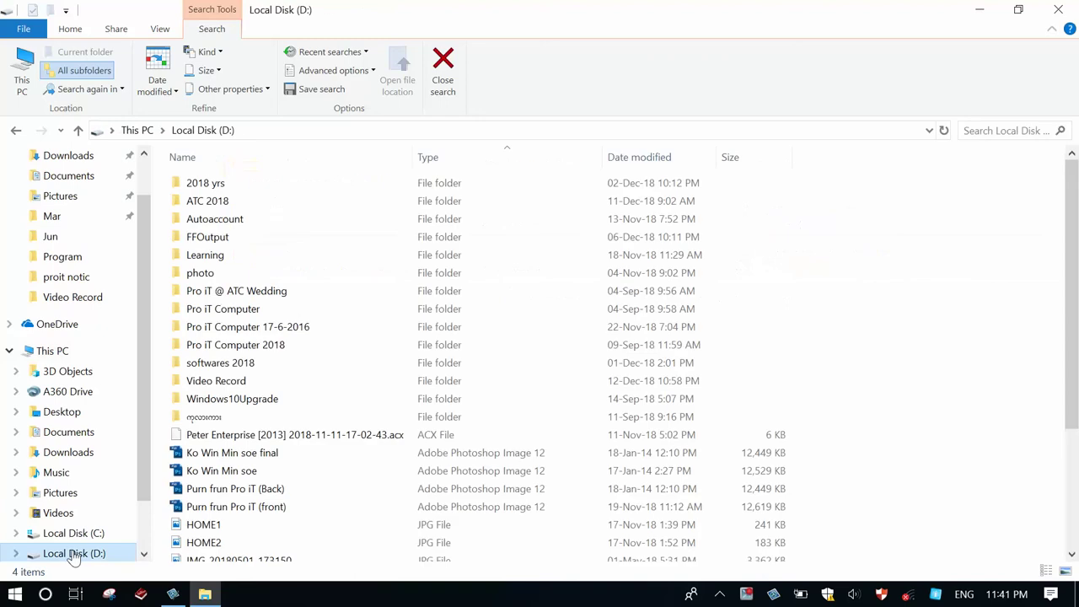
{"action": "left_click", "coordinate": [76, 537]}
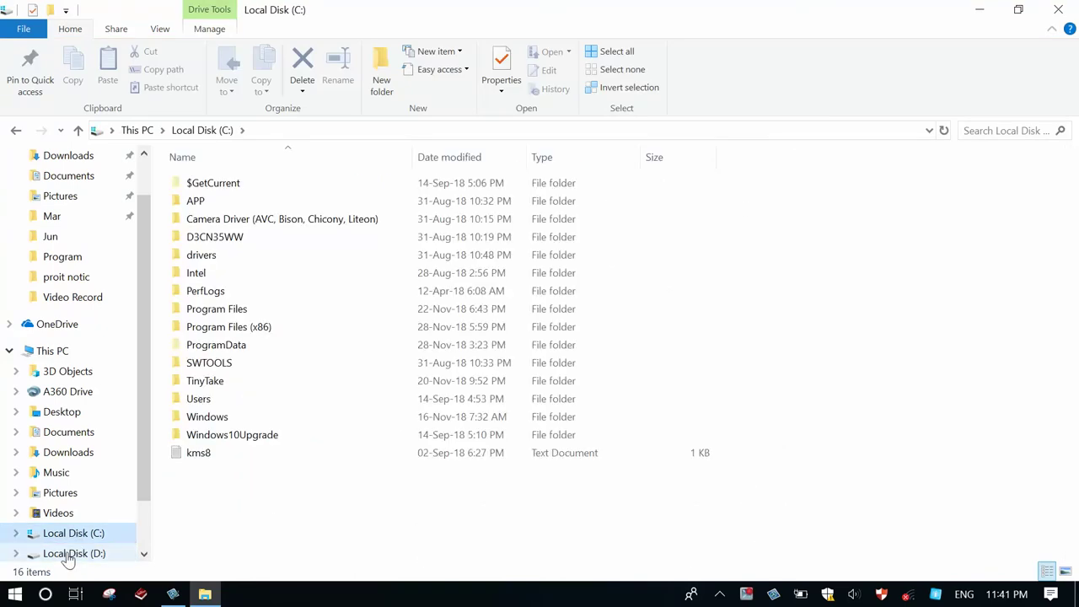
{"action": "left_click", "coordinate": [70, 557]}
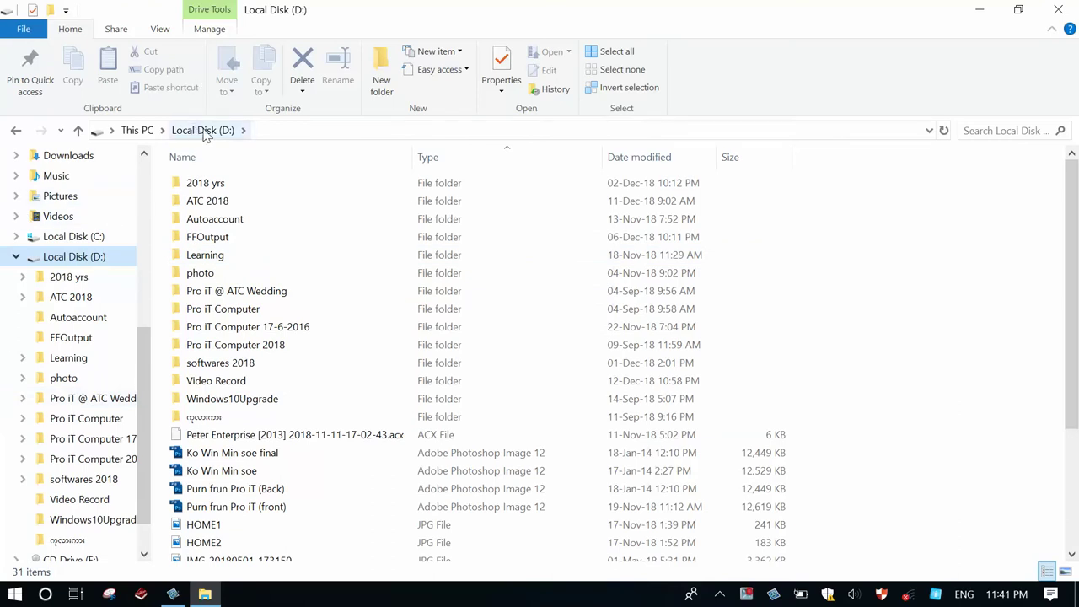
{"action": "mouse_move", "coordinate": [215, 209]}
{"action": "left_mouse_down"}
{"action": "mouse_move", "coordinate": [224, 385]}
{"action": "mouse_move", "coordinate": [216, 219]}
{"action": "left_mouse_up"}
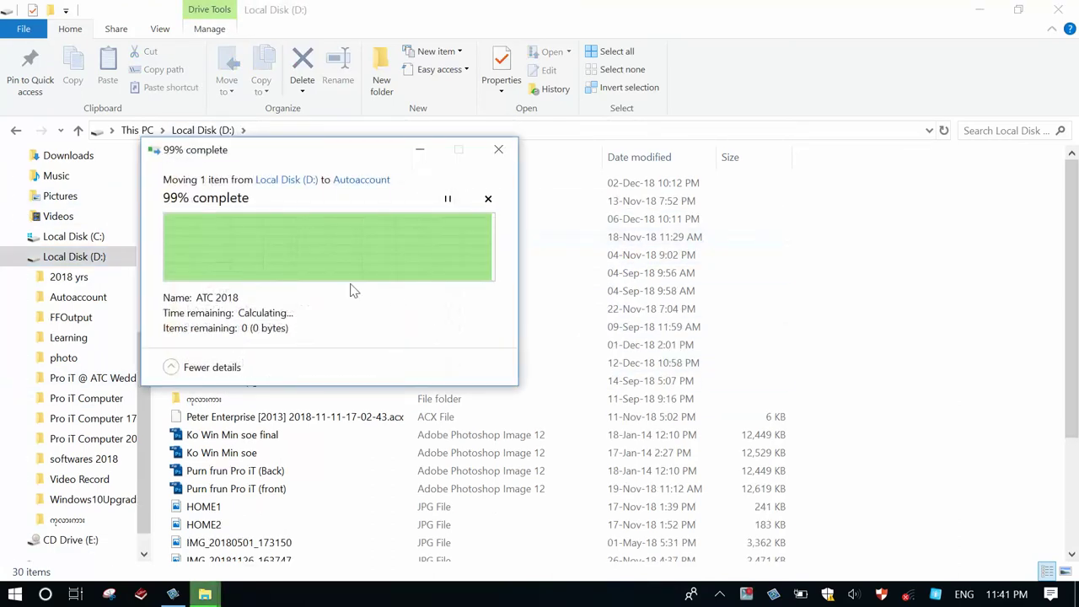
{"action": "right_click", "coordinate": [850, 243]}
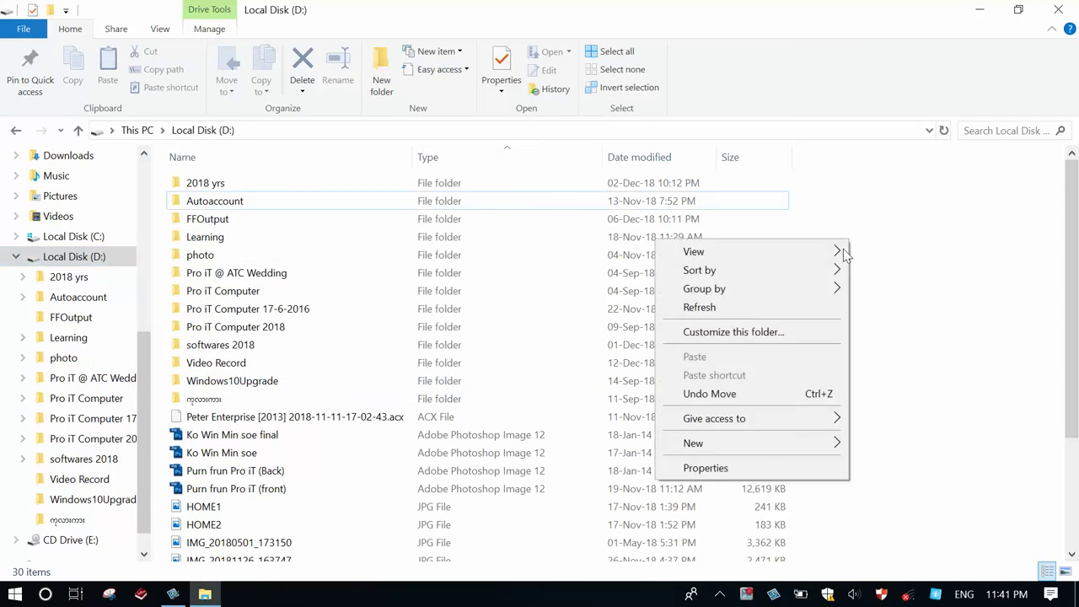
{"action": "left_click", "coordinate": [724, 393]}
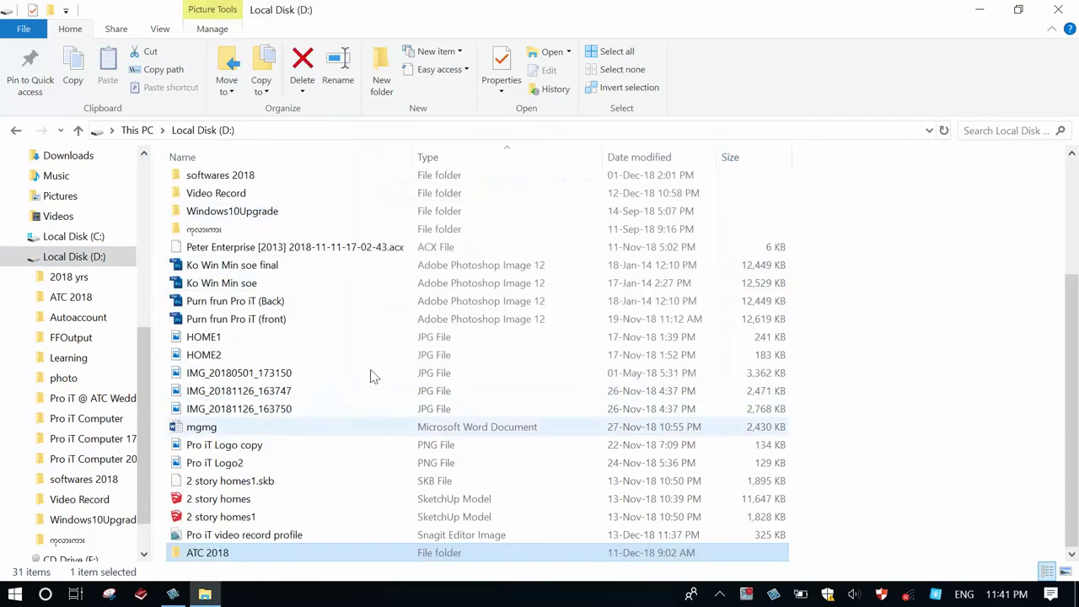
Search Local Disk (D:) for "apple" and check the Apple folder and Word document among the results
{"action": "left_click", "coordinate": [991, 130]}
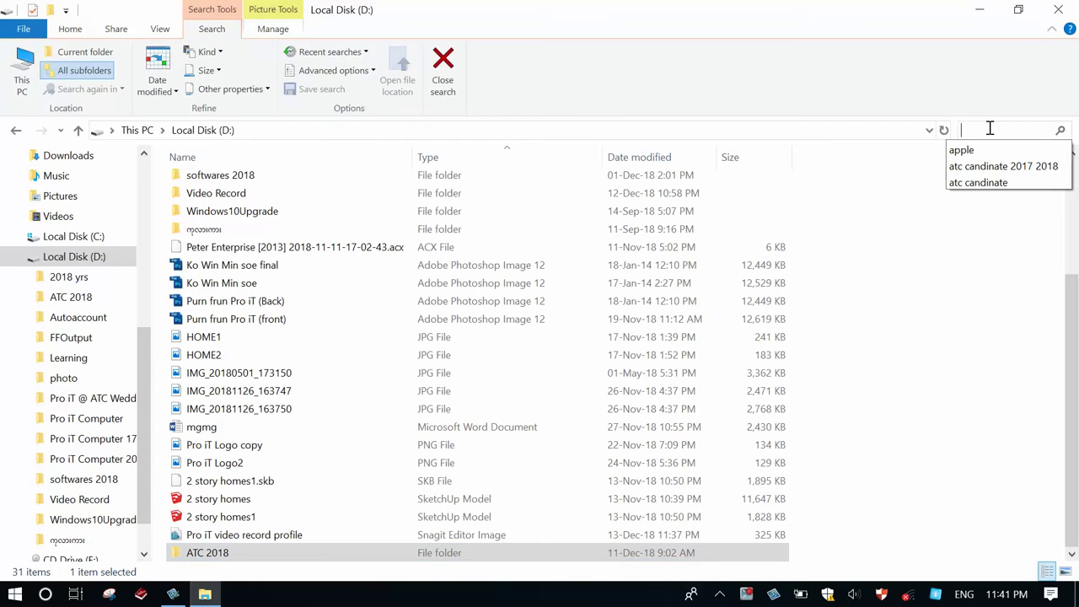
{"action": "left_click", "coordinate": [959, 152]}
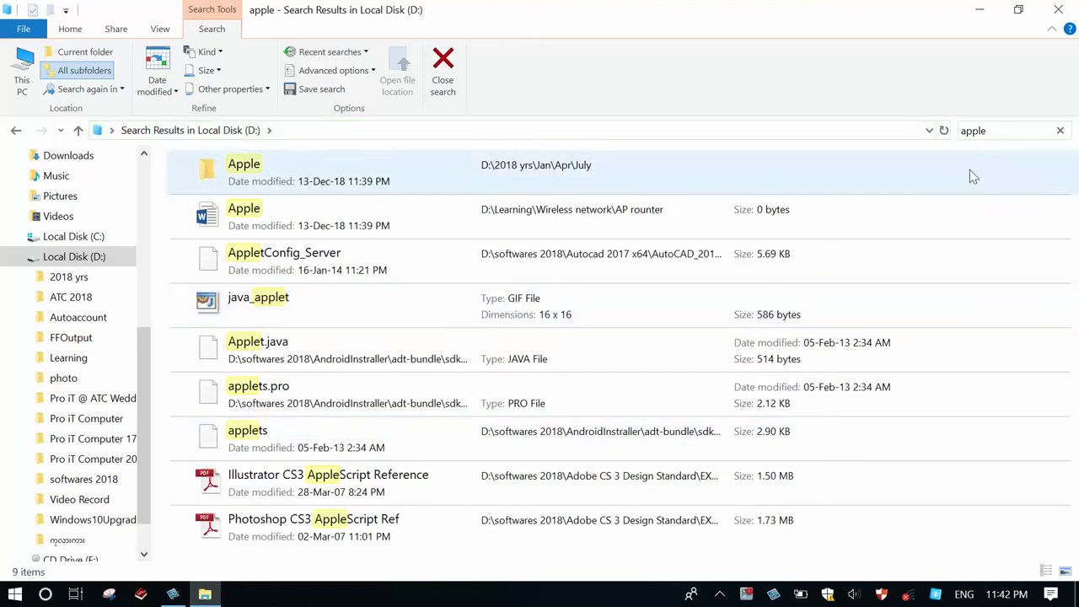
{"action": "left_click", "coordinate": [361, 177]}
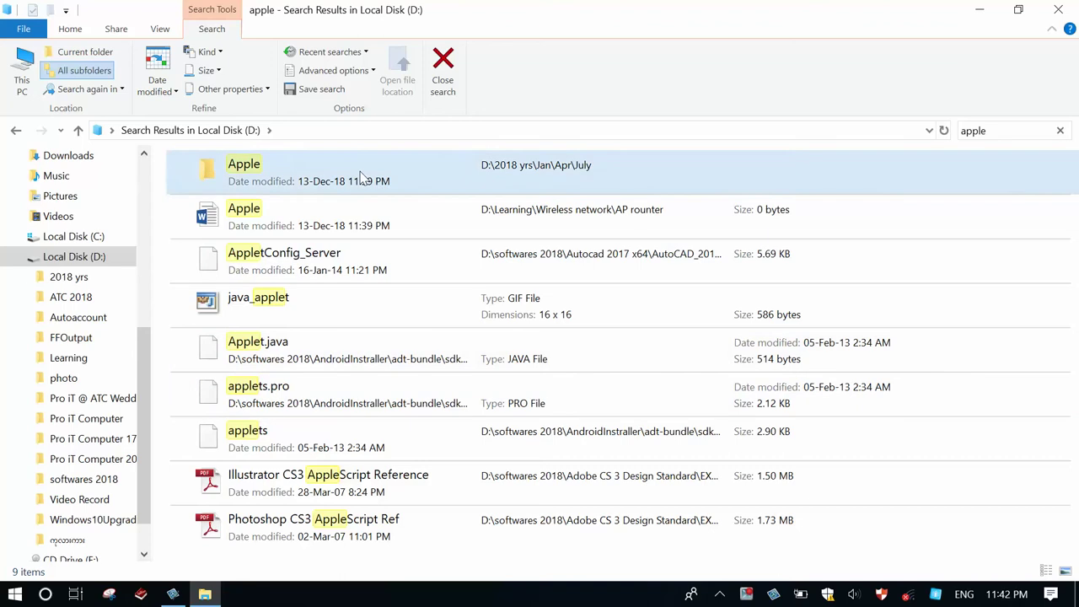
{"action": "left_click", "coordinate": [247, 212]}
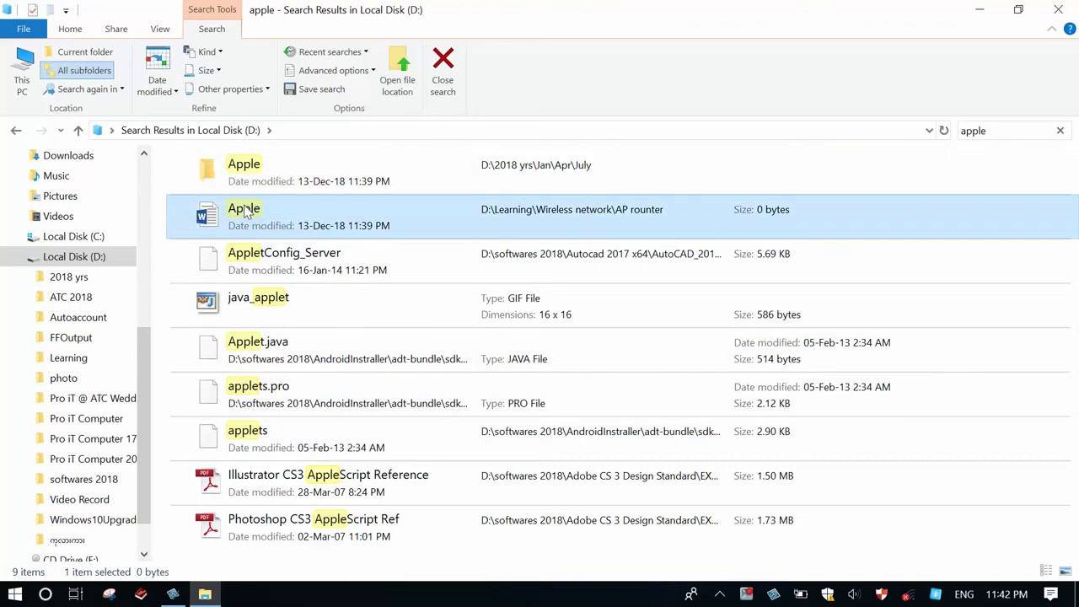
Open the folder location of the Apple folder found in the search results
{"action": "left_click", "coordinate": [277, 180]}
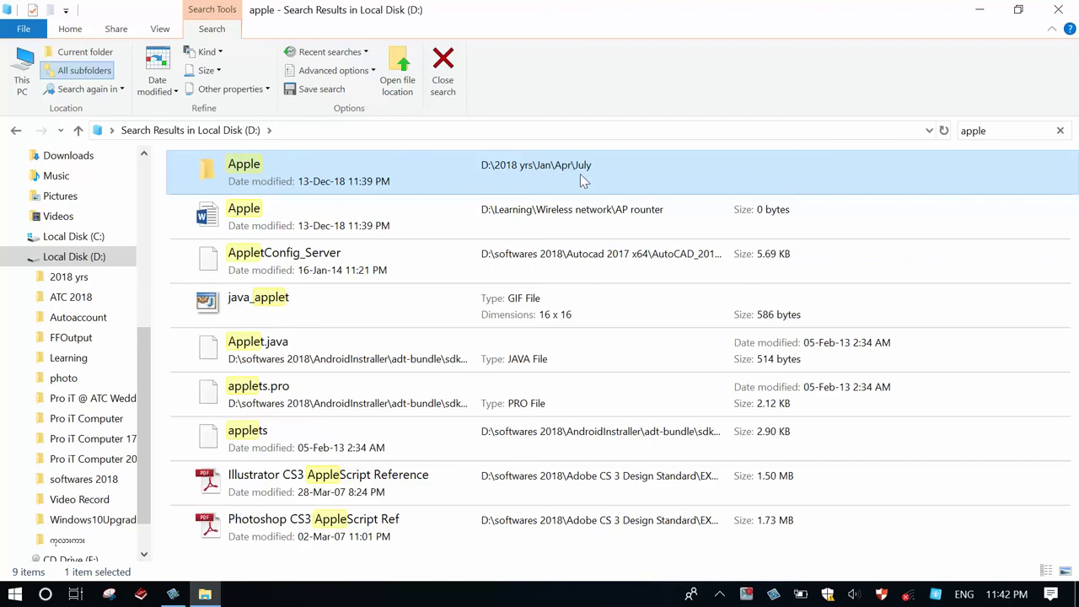
{"action": "right_click", "coordinate": [481, 179]}
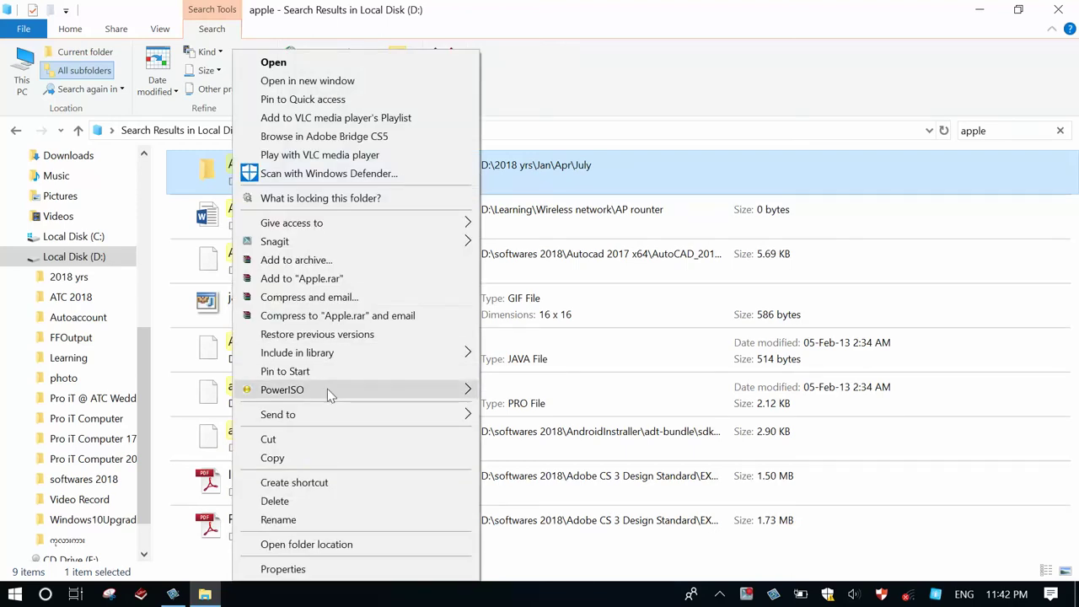
{"action": "left_click", "coordinate": [297, 545]}
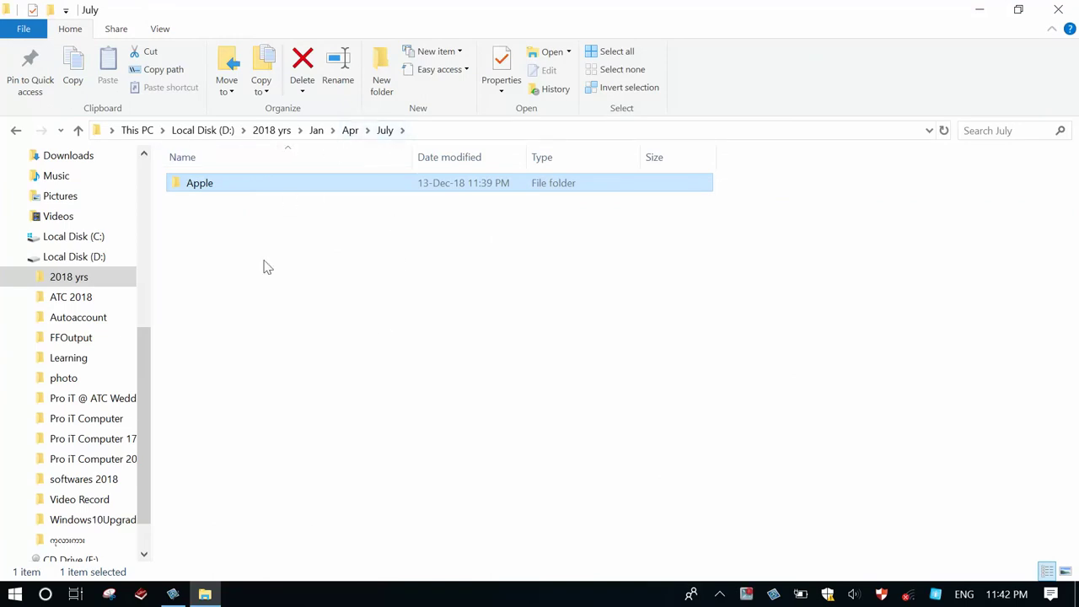
Send the Apple folder to the desktop as a shortcut and close the File Explorer window
{"action": "right_click", "coordinate": [226, 182]}
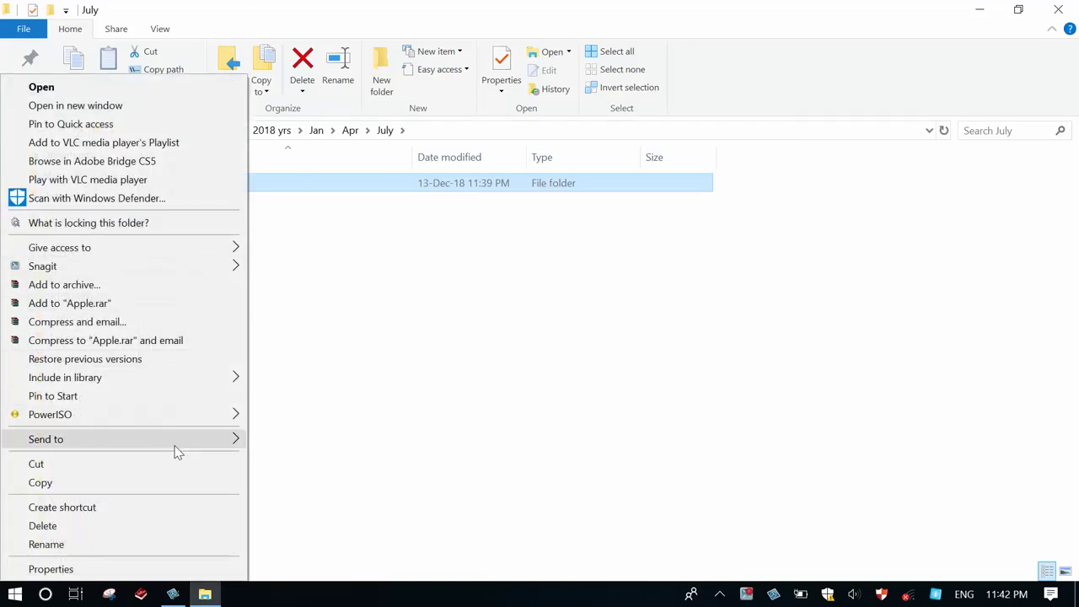
{"action": "mouse_move", "coordinate": [177, 452]}
{"action": "left_click", "coordinate": [275, 478]}
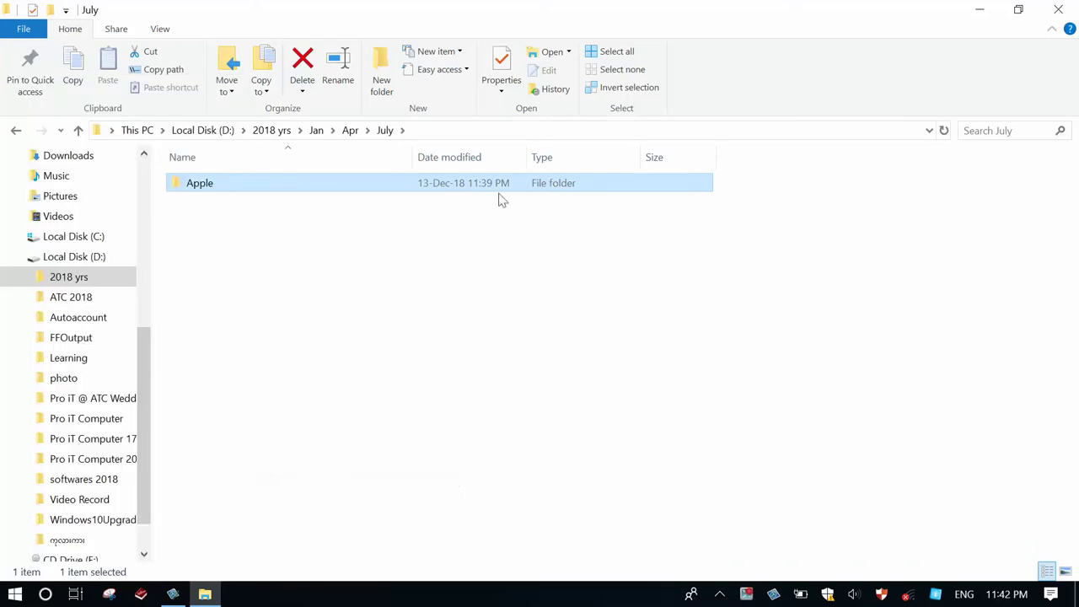
{"action": "left_click", "coordinate": [1061, 9]}
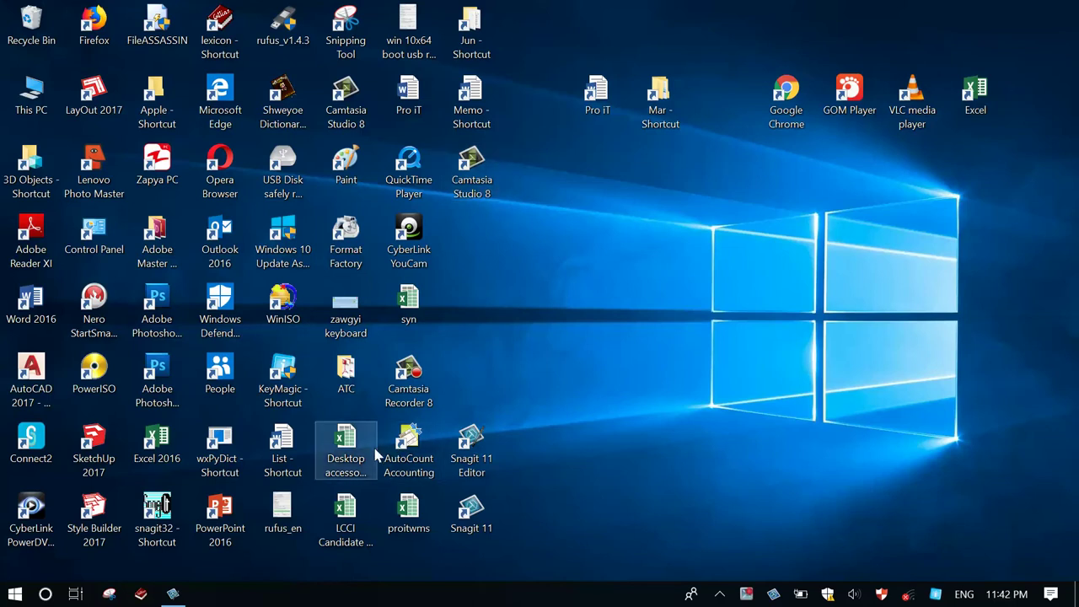
Move the Apple folder shortcut to the empty desktop area below the Mar shortcut
{"action": "left_click", "coordinate": [167, 101]}
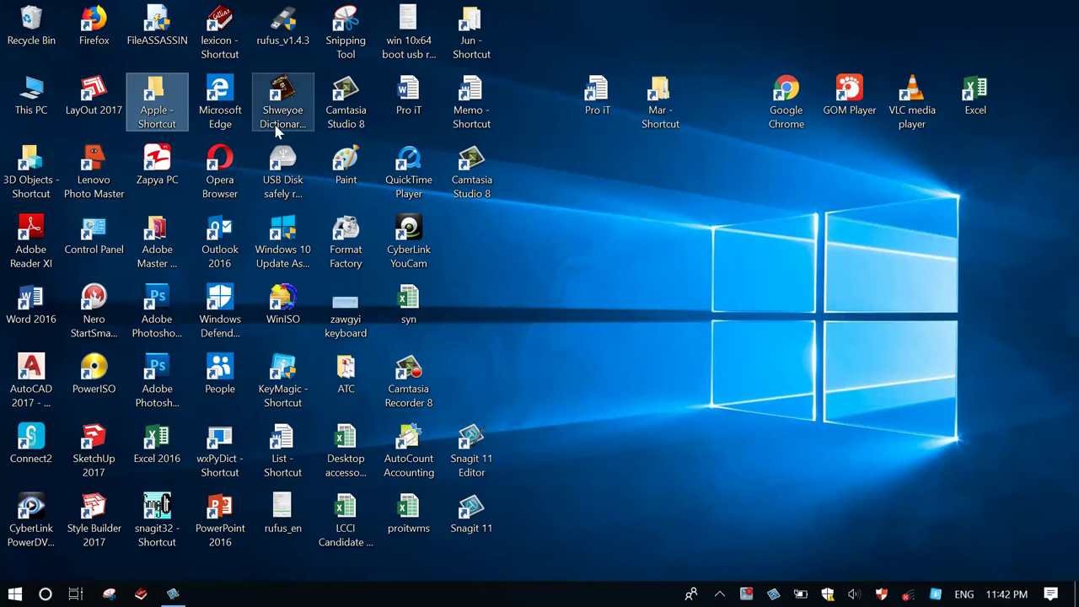
{"action": "left_click_drag", "start_coordinate": [156, 112], "coordinate": [660, 245]}
{"action": "left_click_drag", "start_coordinate": [515, 253], "coordinate": [369, 194]}
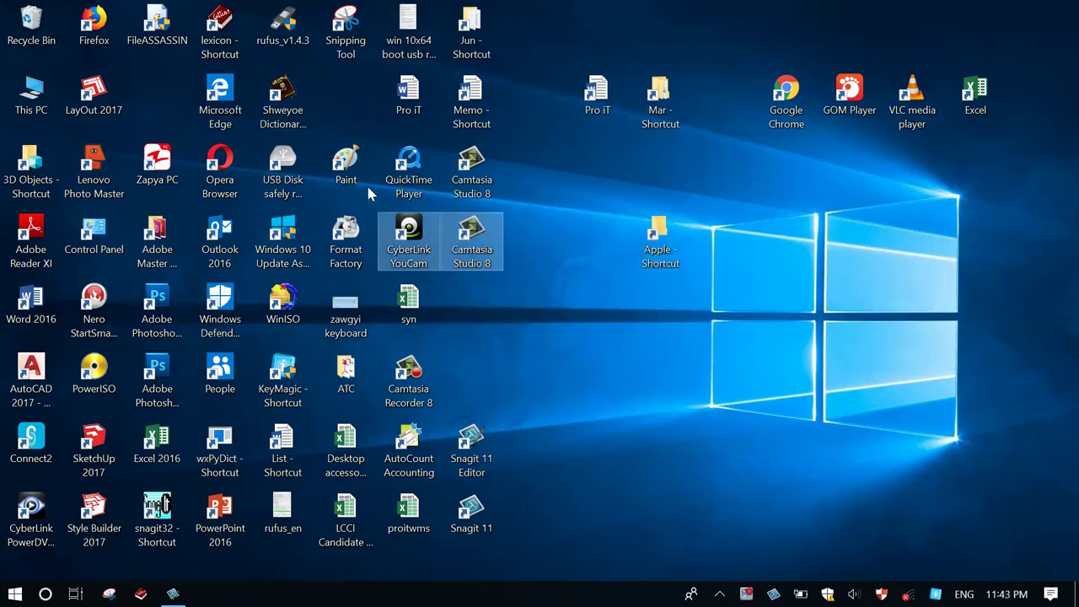
Open Local Disk (D:) from This PC and search it for "apple"
{"action": "double_click", "coordinate": [31, 93]}
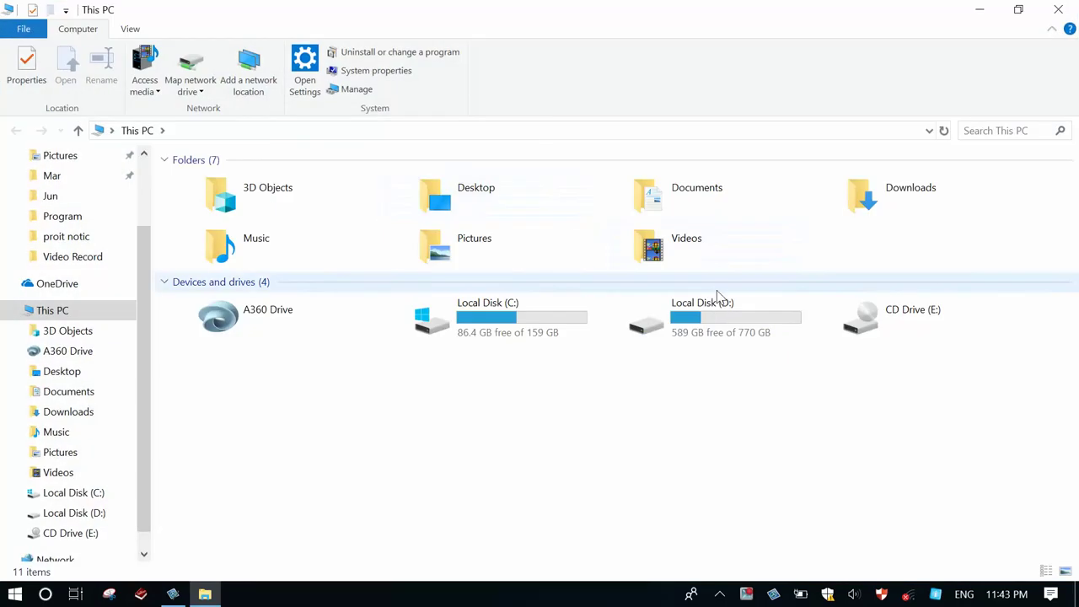
{"action": "double_click", "coordinate": [713, 315]}
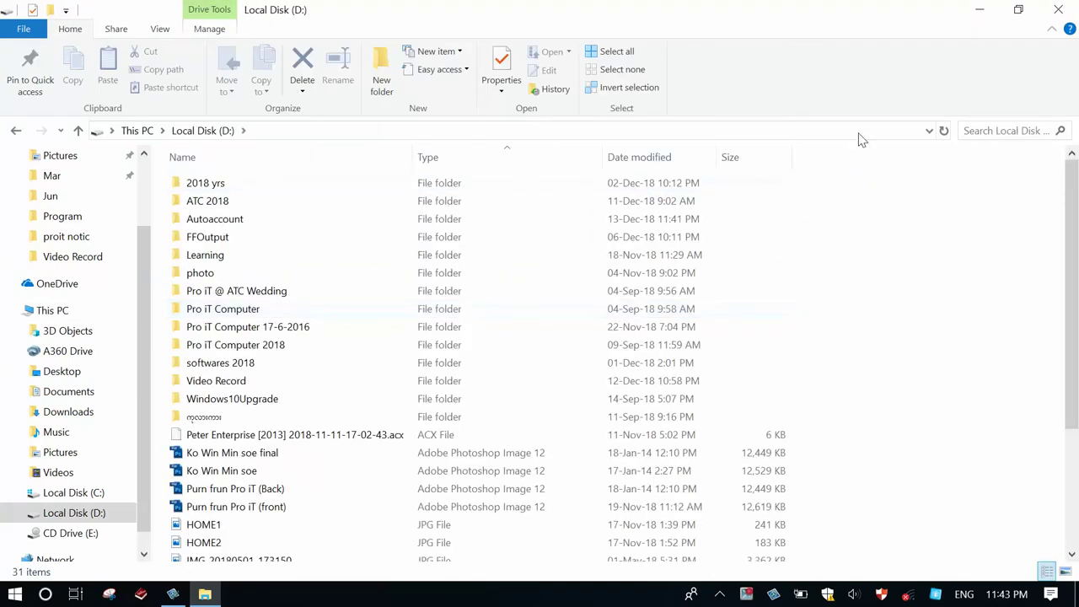
{"action": "left_click", "coordinate": [969, 137]}
{"action": "left_click", "coordinate": [964, 157]}
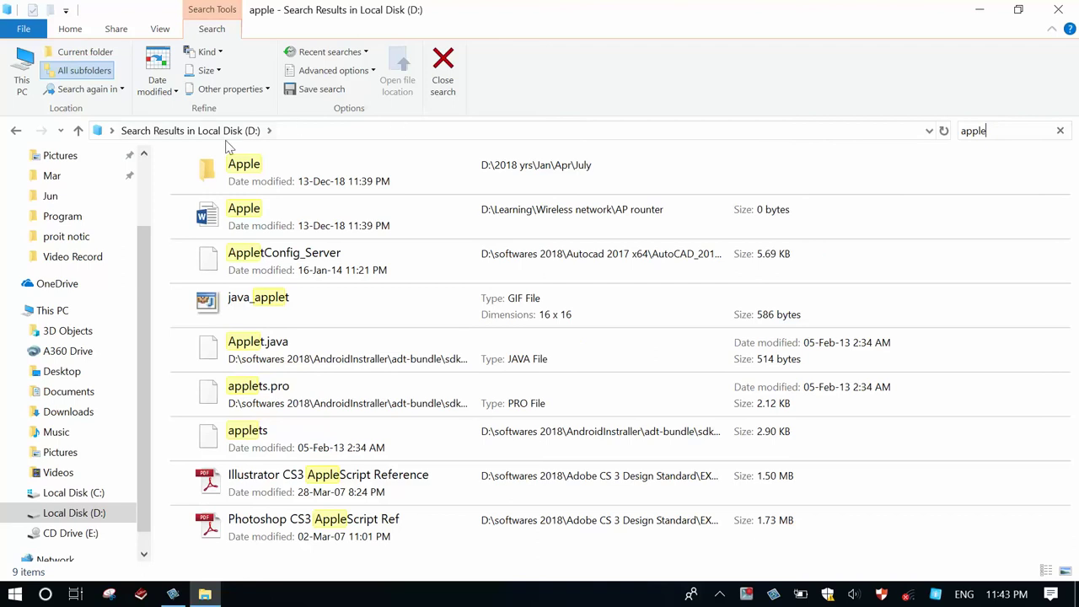
Send the Apple Word document from the search results to the desktop as a shortcut and close the window
{"action": "left_click", "coordinate": [239, 207]}
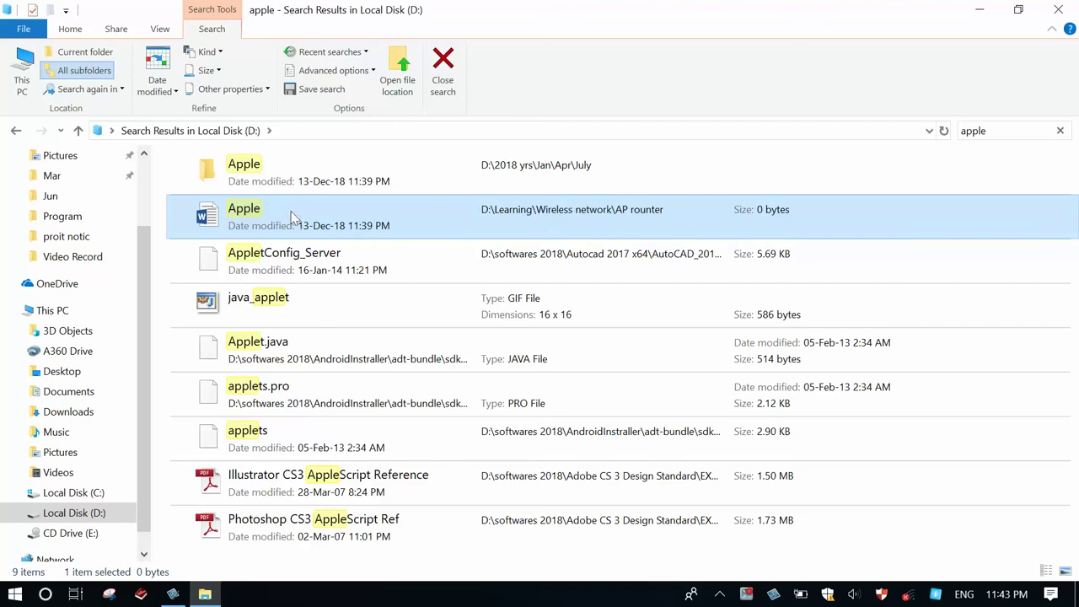
{"action": "left_click", "coordinate": [242, 207]}
{"action": "right_click", "coordinate": [243, 208]}
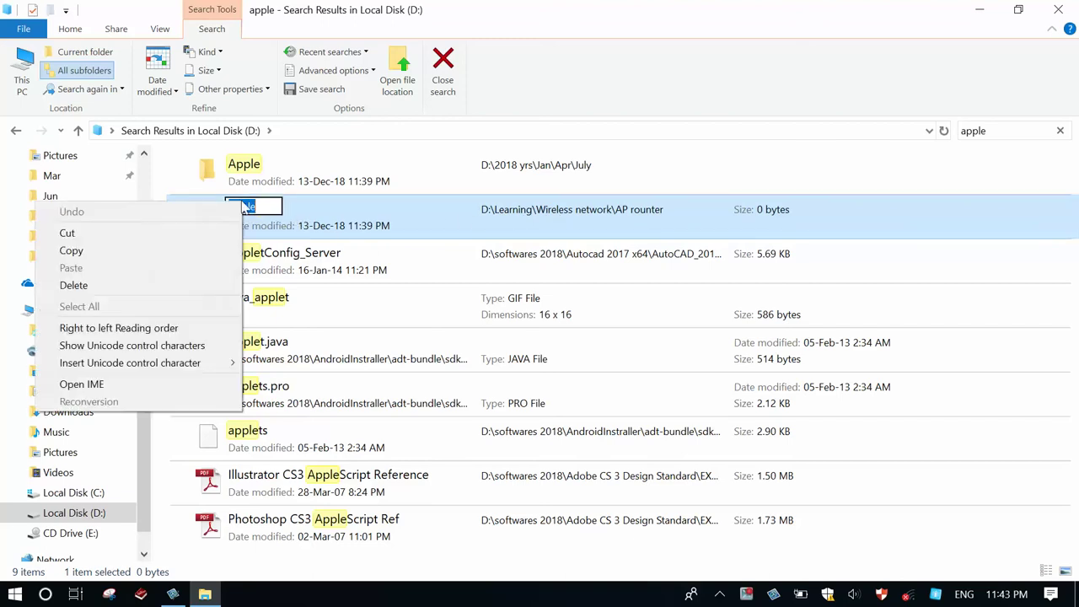
{"action": "left_click", "coordinate": [304, 209]}
{"action": "right_click", "coordinate": [303, 209]}
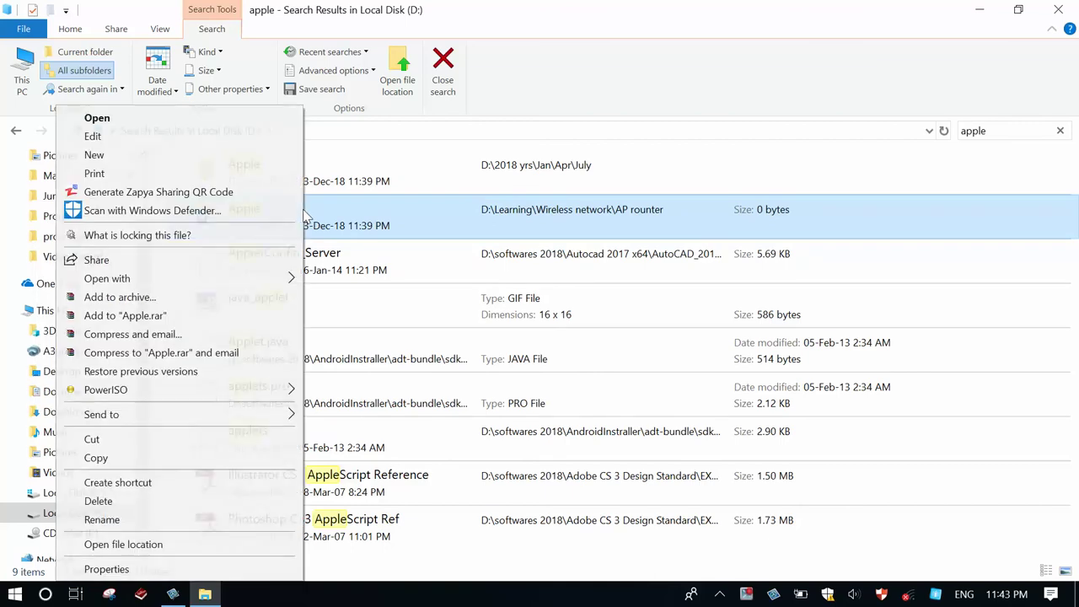
{"action": "mouse_move", "coordinate": [229, 418]}
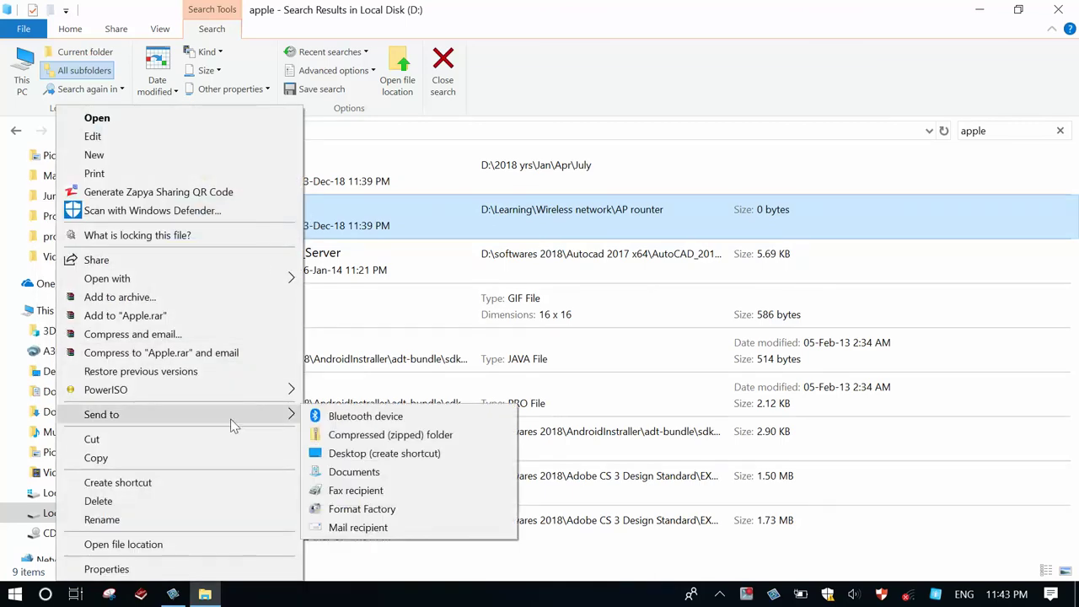
{"action": "left_click", "coordinate": [339, 457]}
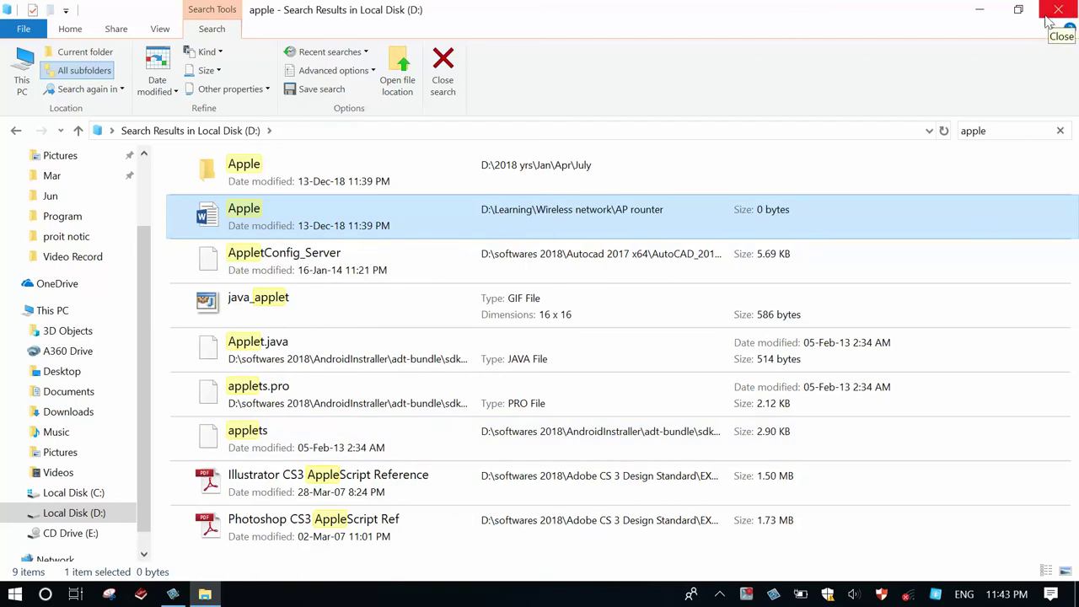
{"action": "left_click", "coordinate": [1059, 9]}
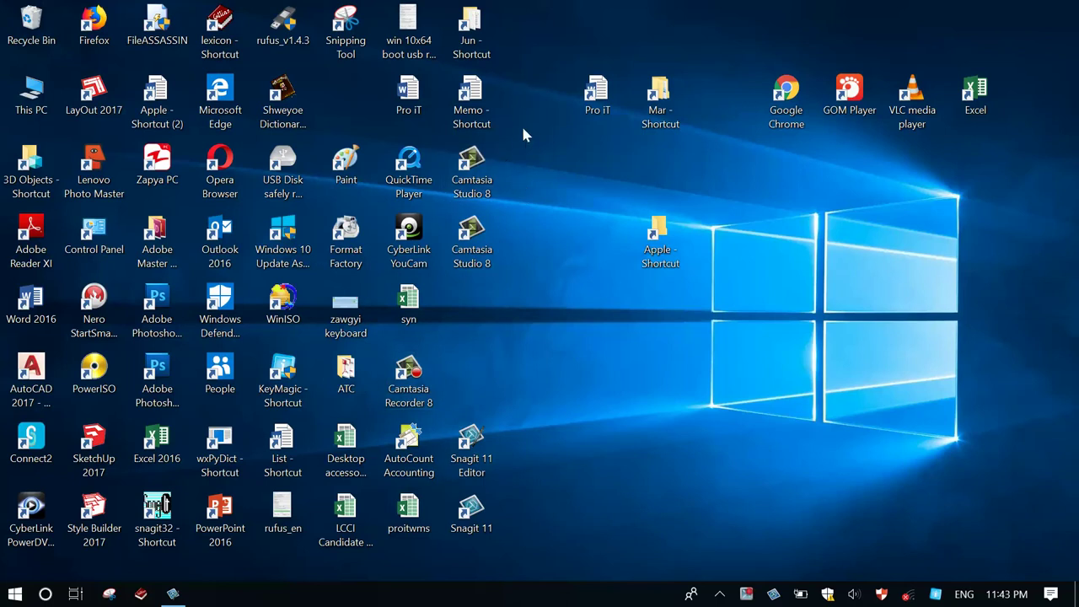
Locate the Apple Word document shortcut on the desktop and place it beside the Apple folder shortcut
{"action": "left_click_drag", "start_coordinate": [325, 177], "coordinate": [446, 134]}
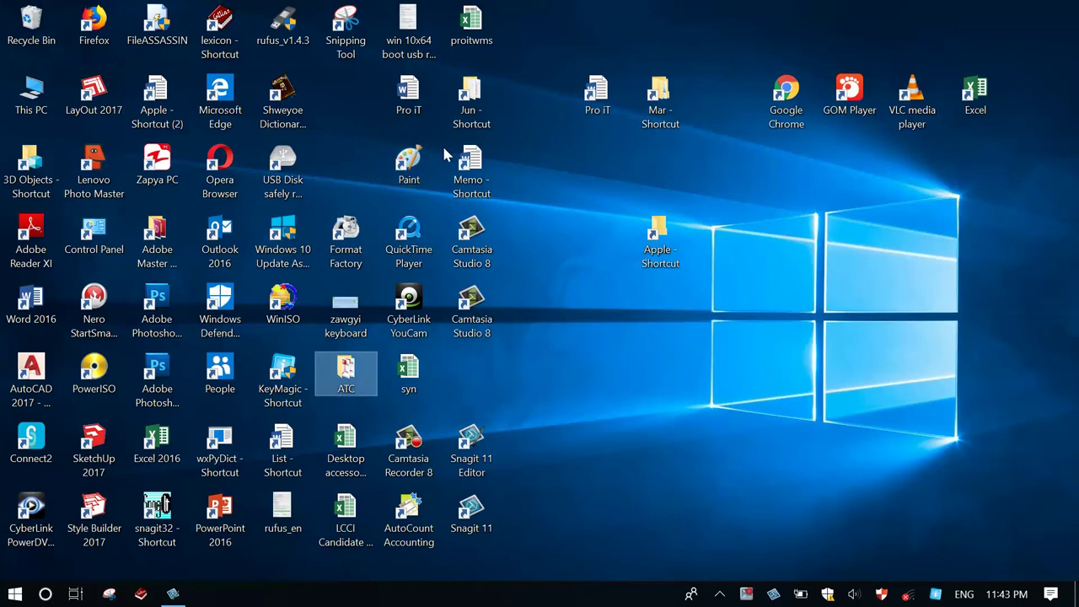
{"action": "key", "text": "a"}
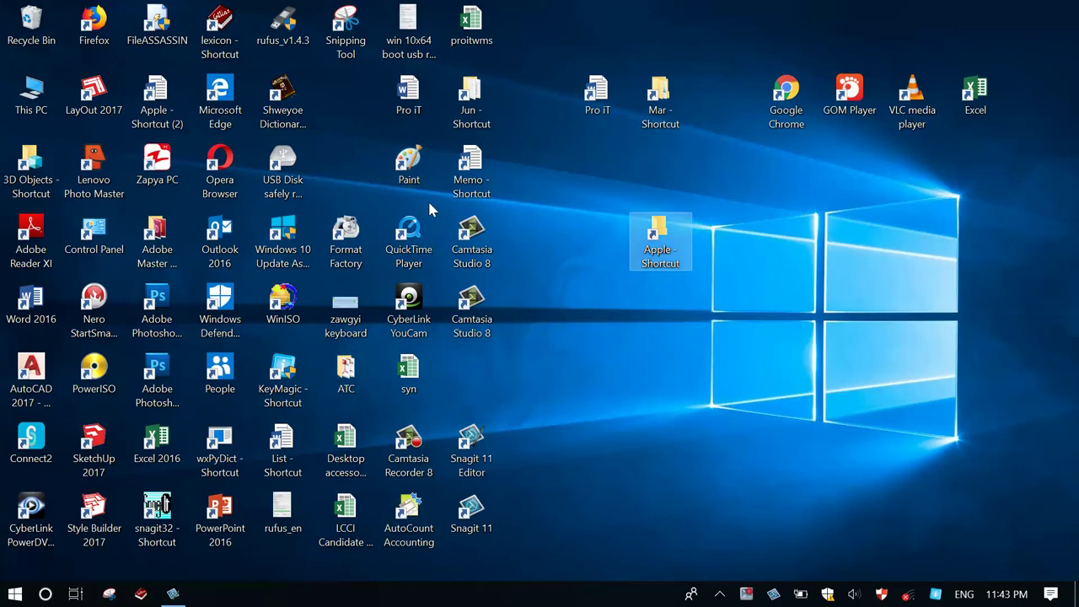
{"action": "key", "text": "a"}
{"action": "left_click_drag", "start_coordinate": [165, 108], "coordinate": [750, 253]}
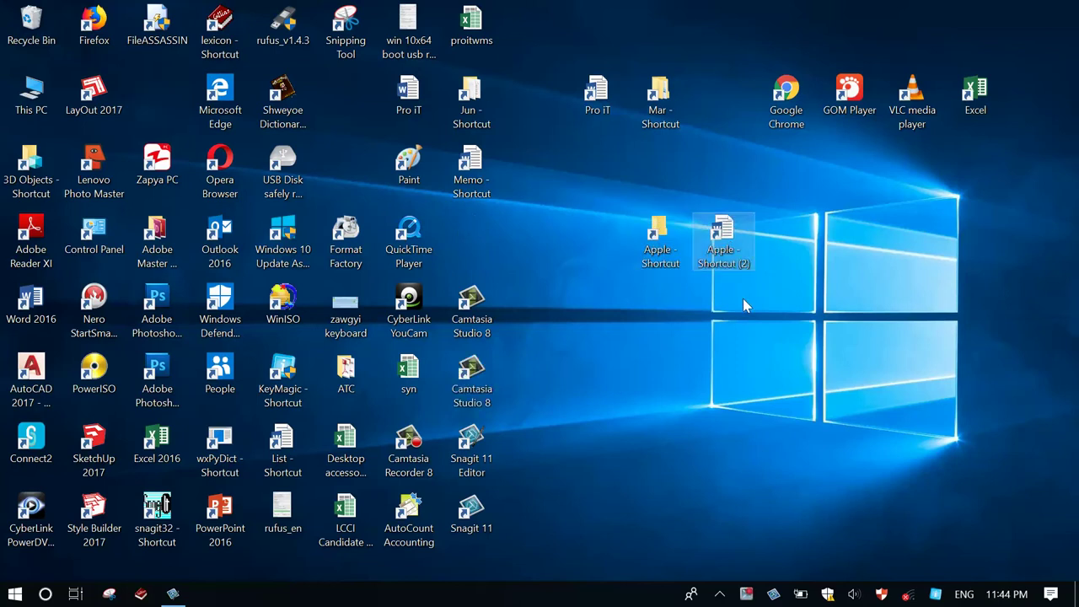
Check the two Apple shortcuts on the desktop, including the Word document shortcut's target location
{"action": "left_click", "coordinate": [671, 253]}
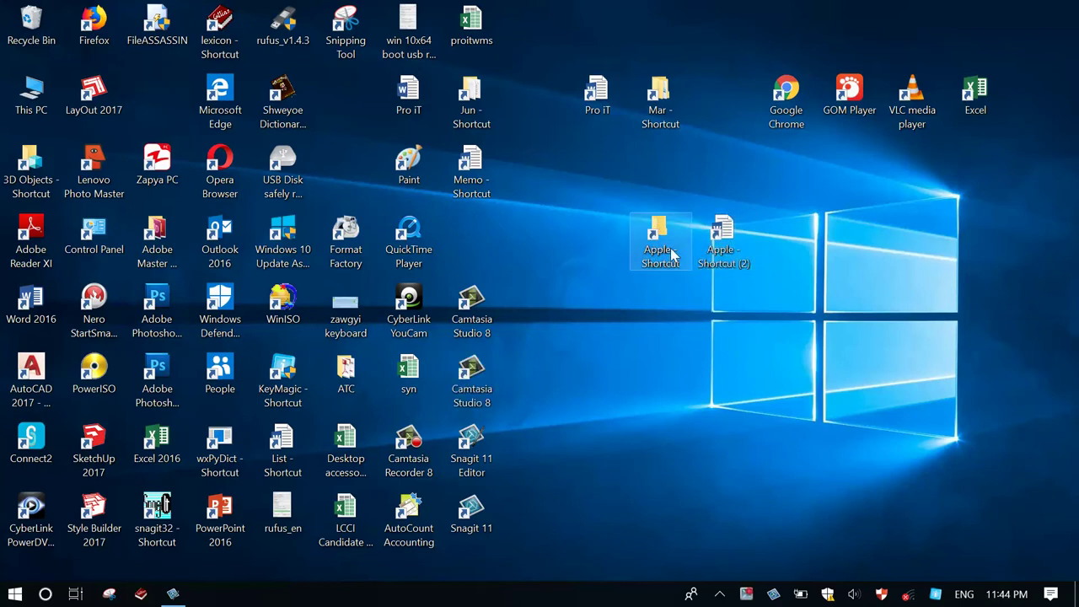
{"action": "left_click", "coordinate": [715, 255]}
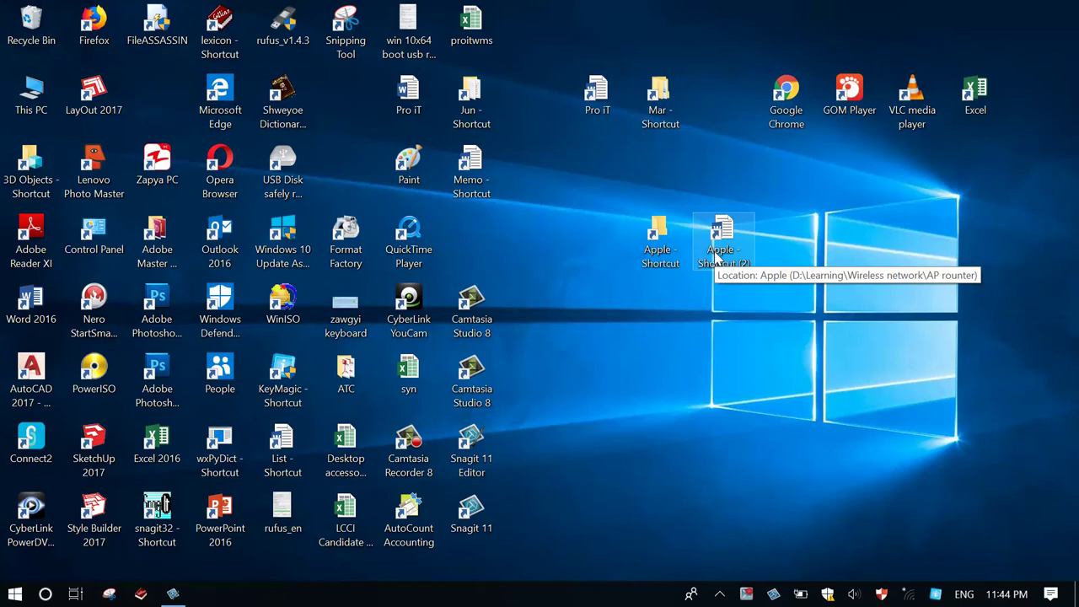
{"action": "left_click", "coordinate": [689, 333]}
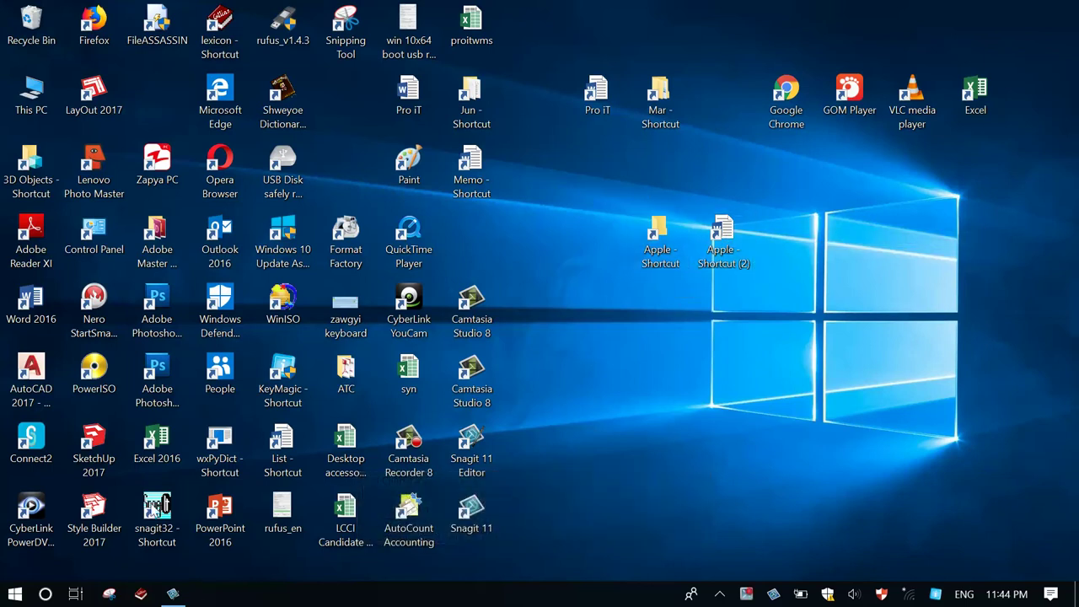
Open This PC in File Explorer, leaving its search field empty
{"action": "double_click", "coordinate": [31, 94]}
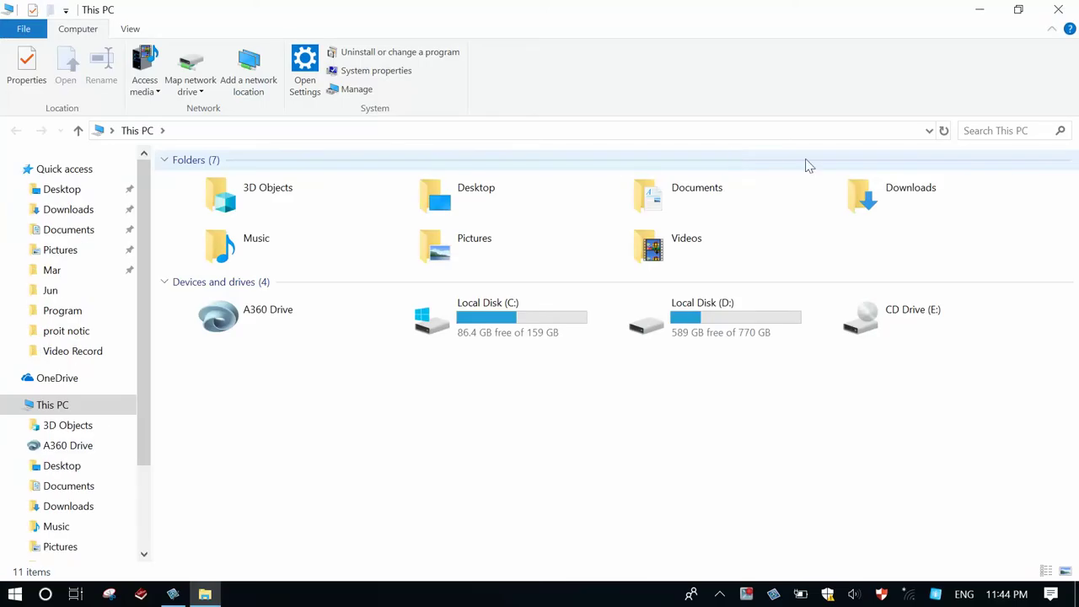
{"action": "left_click", "coordinate": [1000, 130]}
{"action": "left_click", "coordinate": [692, 386]}
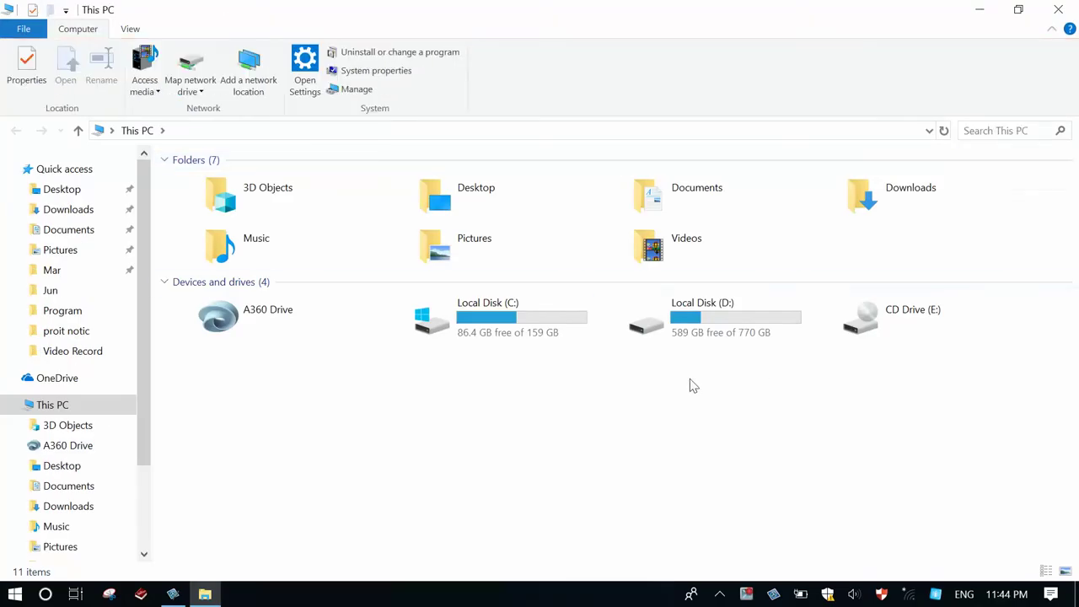
Test the two Apple desktop shortcuts by opening the folder and the Word document, closing each window after viewing
{"action": "left_click", "coordinate": [1068, 12]}
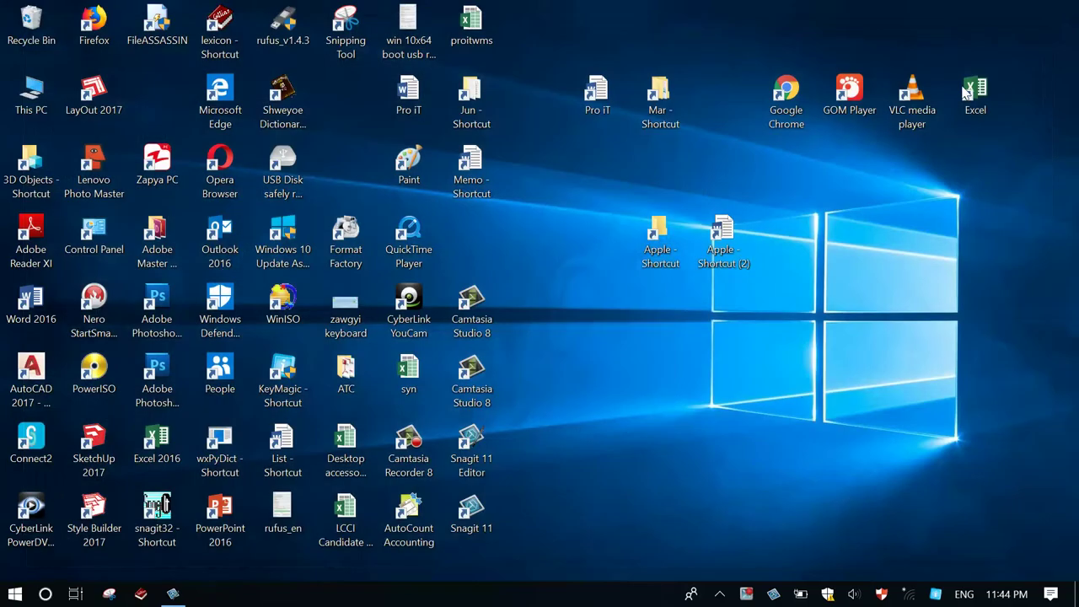
{"action": "double_click", "coordinate": [656, 234]}
{"action": "right_click", "coordinate": [158, 239]}
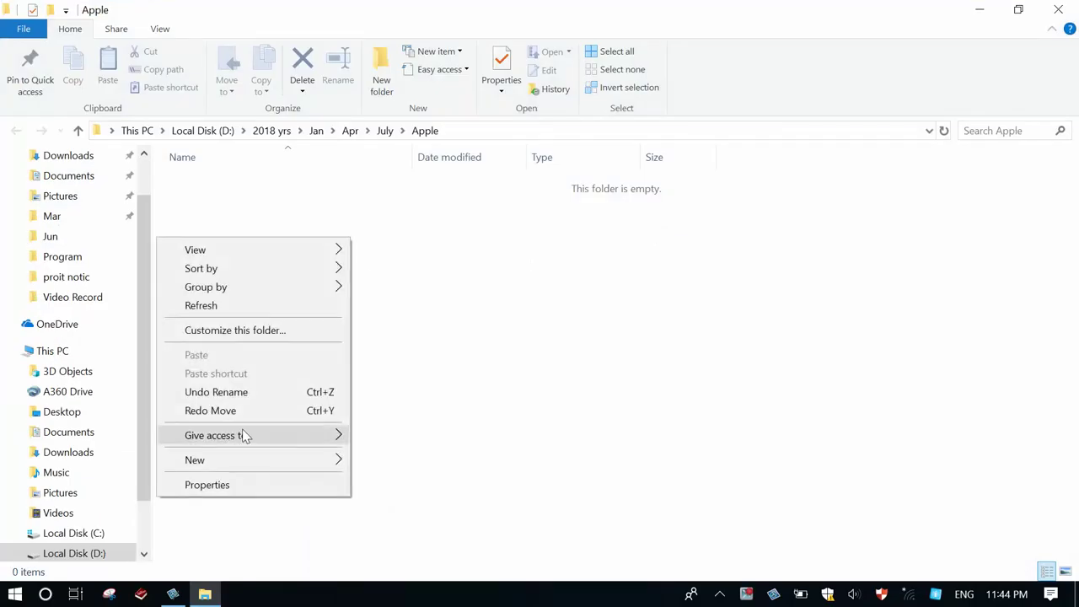
{"action": "left_click", "coordinate": [1061, 9]}
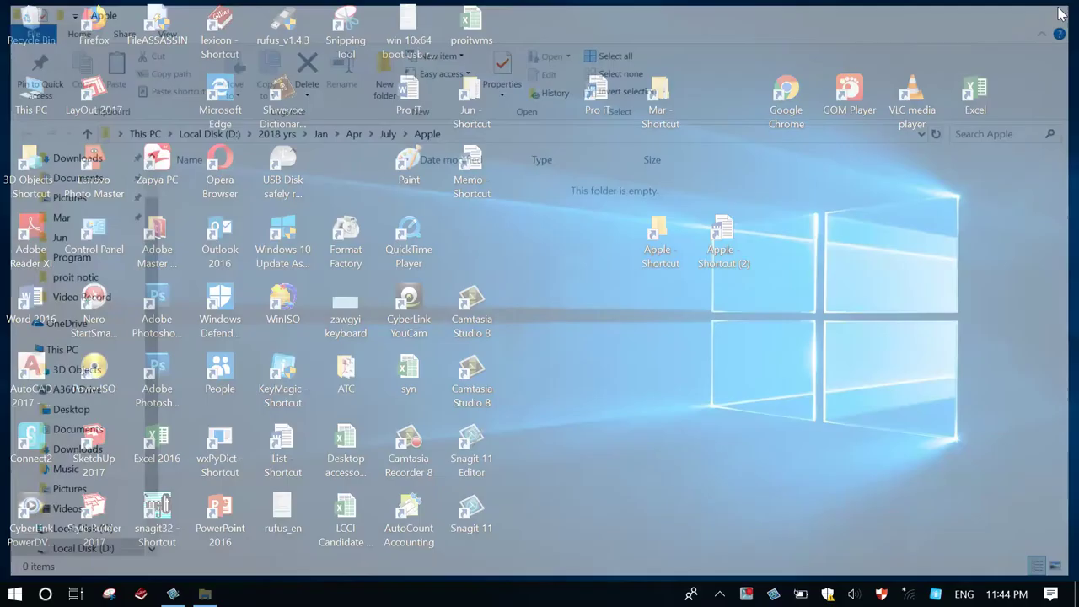
{"action": "double_click", "coordinate": [725, 229]}
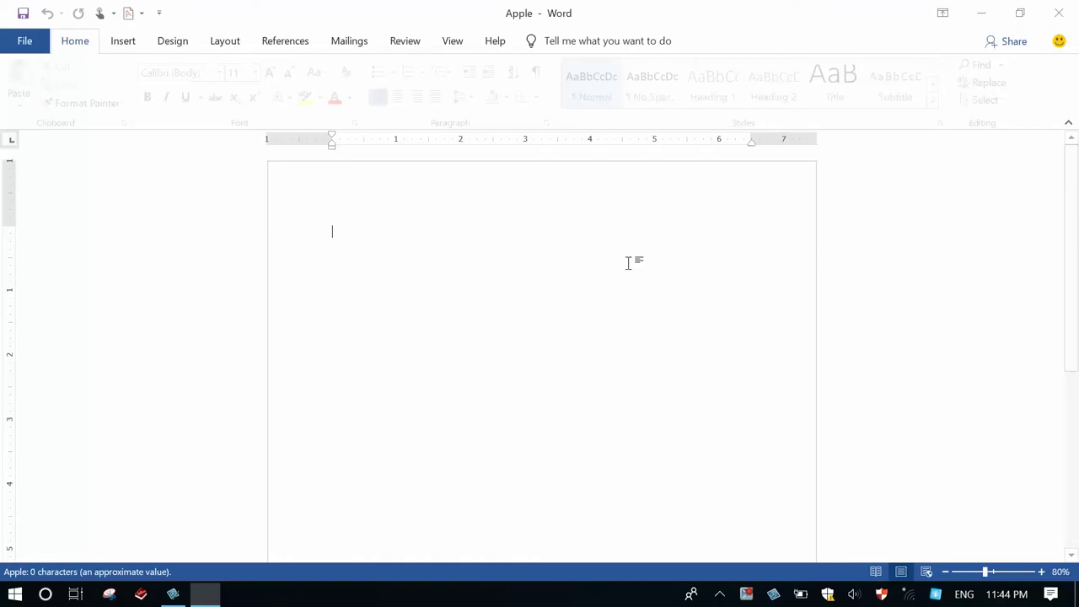
{"action": "left_click", "coordinate": [1067, 18]}
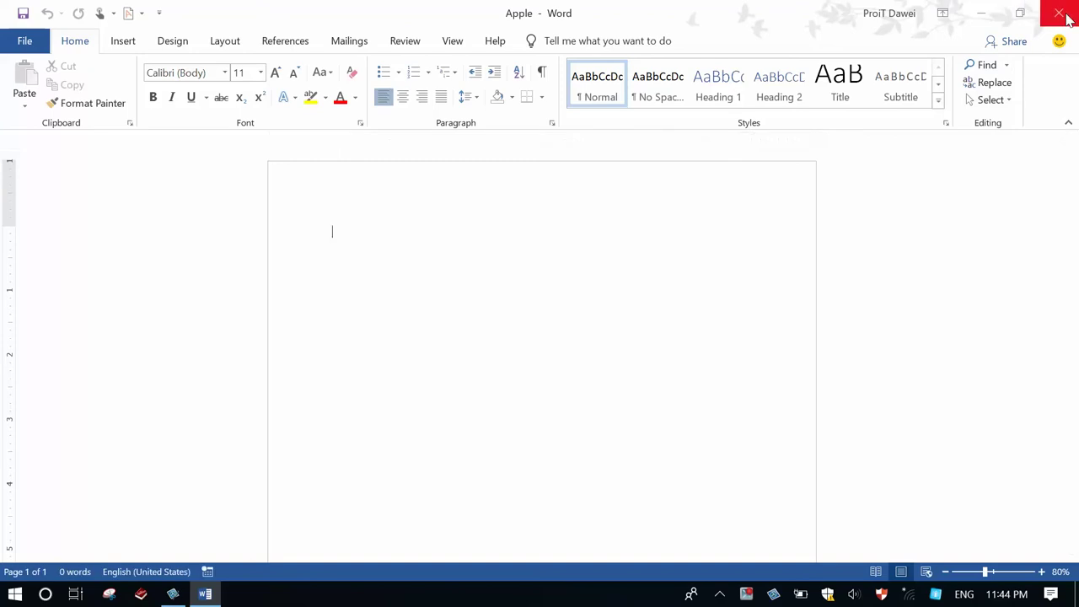
Review the topic list in Snagit Editor, minimize it, and open Local Disk (D:) from This PC
{"action": "left_click", "coordinate": [172, 593]}
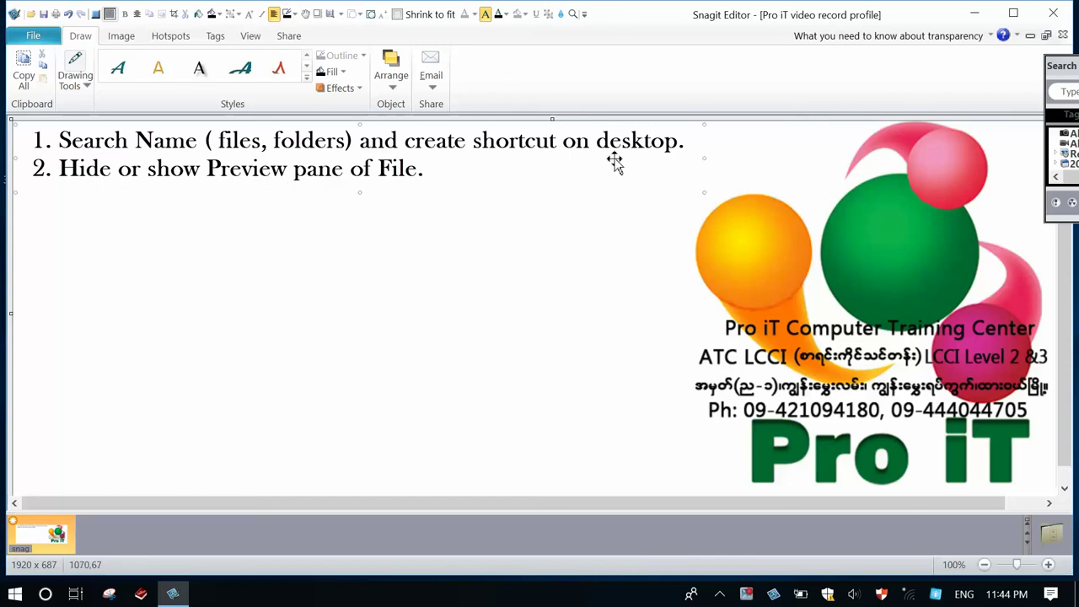
{"action": "left_click", "coordinate": [987, 13]}
{"action": "double_click", "coordinate": [32, 99]}
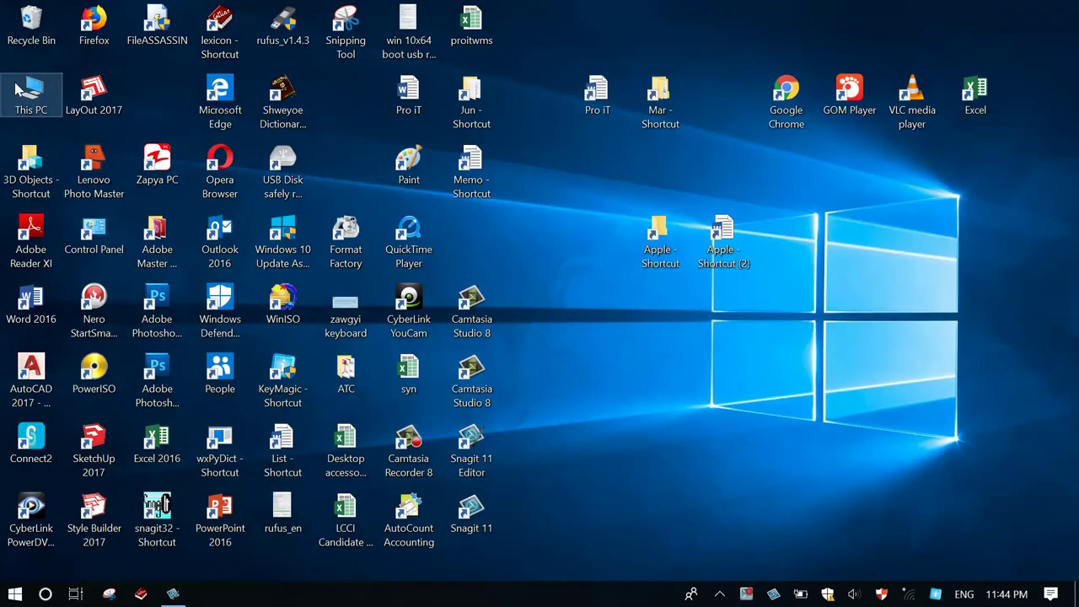
{"action": "double_click", "coordinate": [685, 326]}
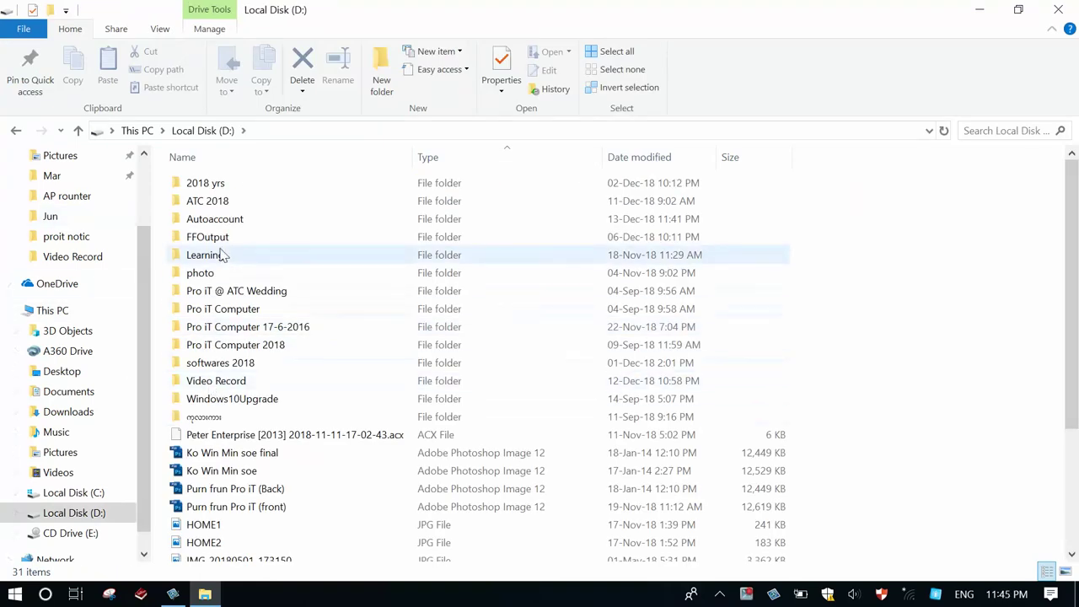
Open the HOME2 picture from Local Disk (D:) to view it at full size, and close the viewer
{"action": "scroll", "coordinate": [219, 252], "scroll_direction": "down", "scroll_amount": 3}
{"action": "scroll", "coordinate": [224, 255], "scroll_direction": "down", "scroll_amount": 1}
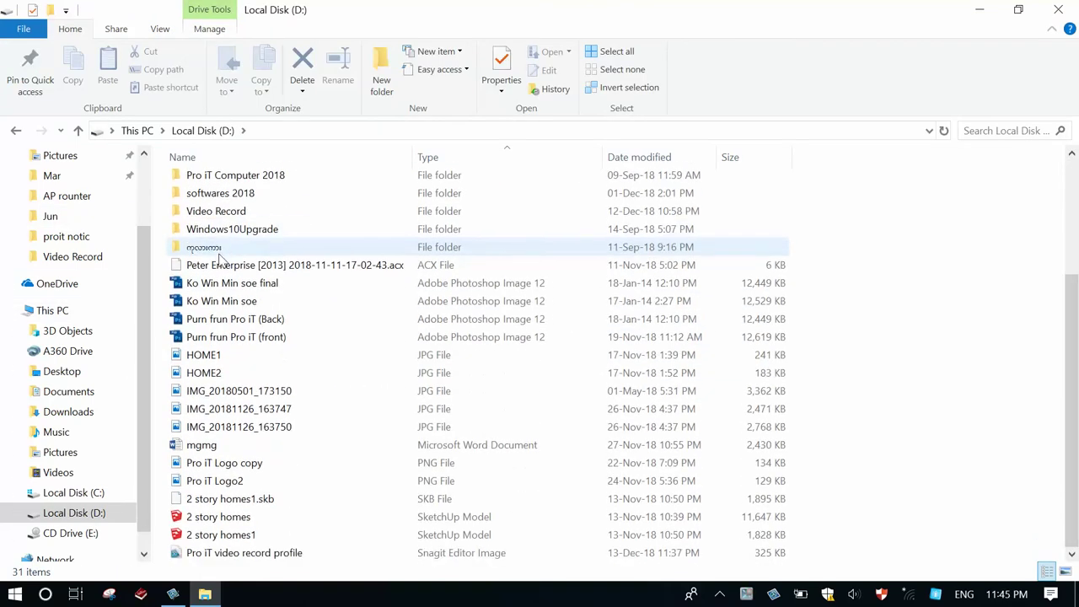
{"action": "left_click", "coordinate": [208, 391]}
{"action": "left_click", "coordinate": [207, 375]}
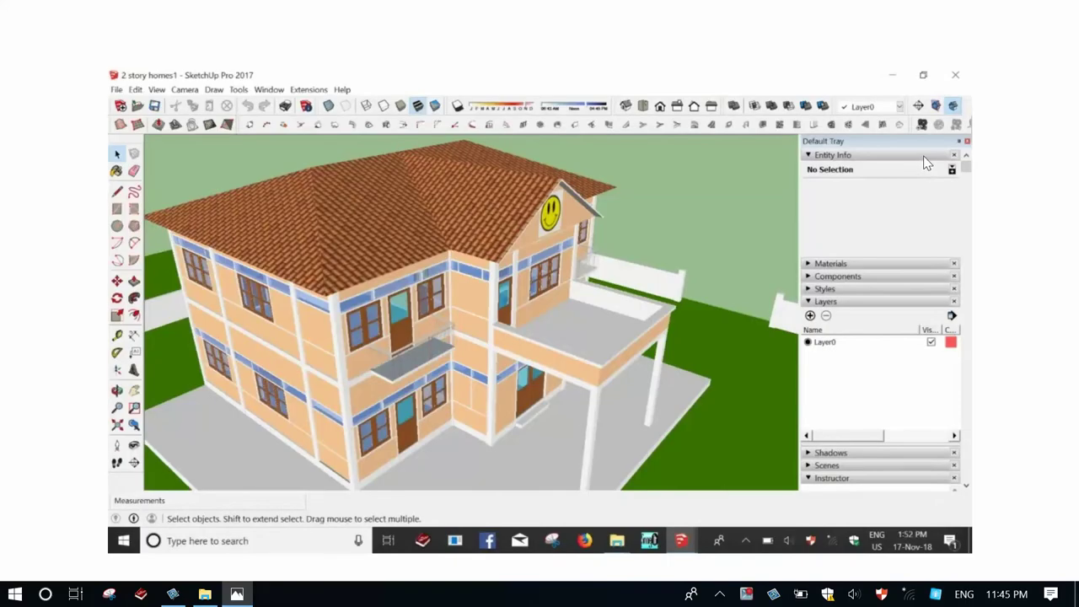
{"action": "left_click", "coordinate": [1068, 10]}
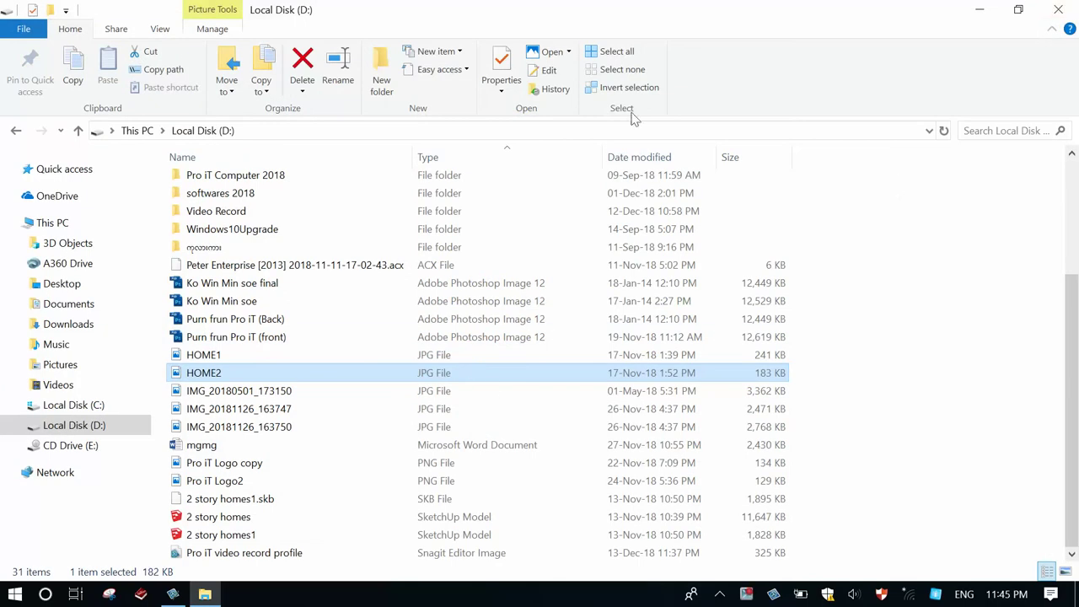
Show the preview pane in File Explorer and preview the IMG pictures and a Photoshop file on Local Disk (D:)
{"action": "left_click", "coordinate": [163, 30]}
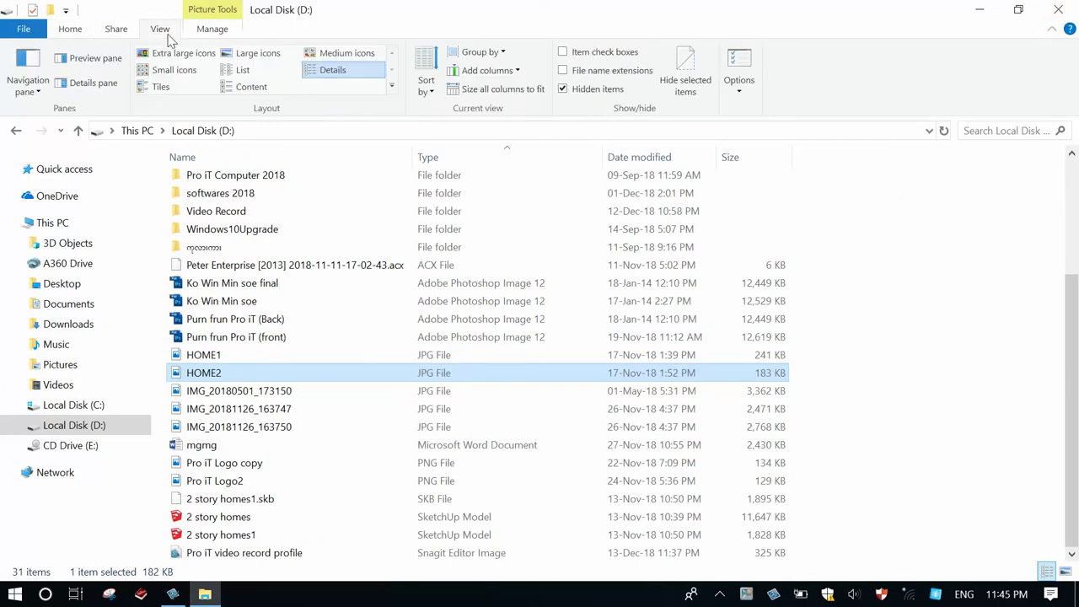
{"action": "left_click", "coordinate": [100, 63]}
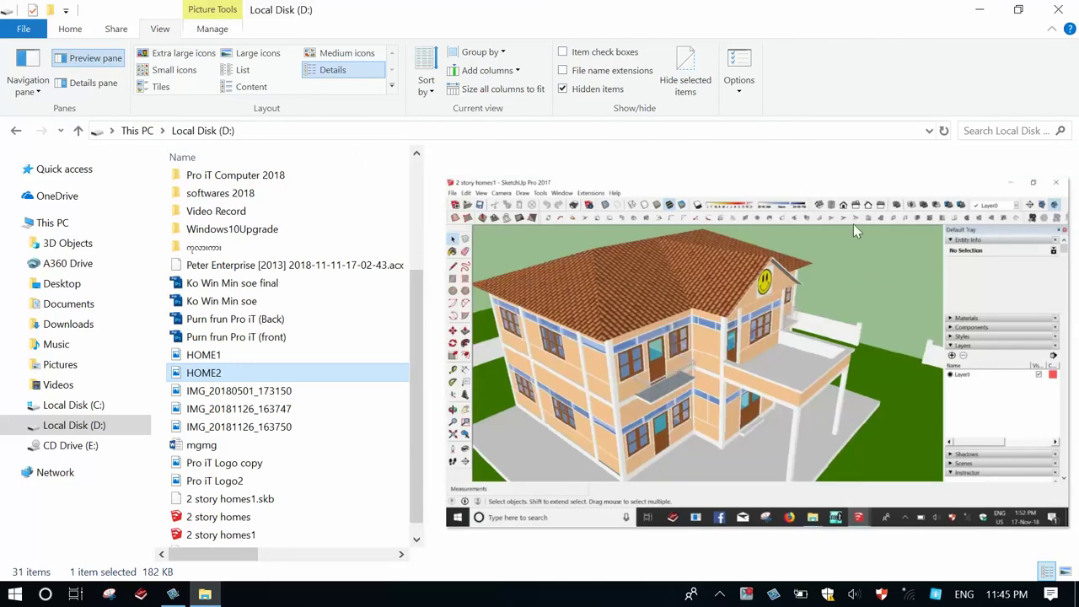
{"action": "left_click", "coordinate": [209, 391]}
{"action": "left_click", "coordinate": [207, 409]}
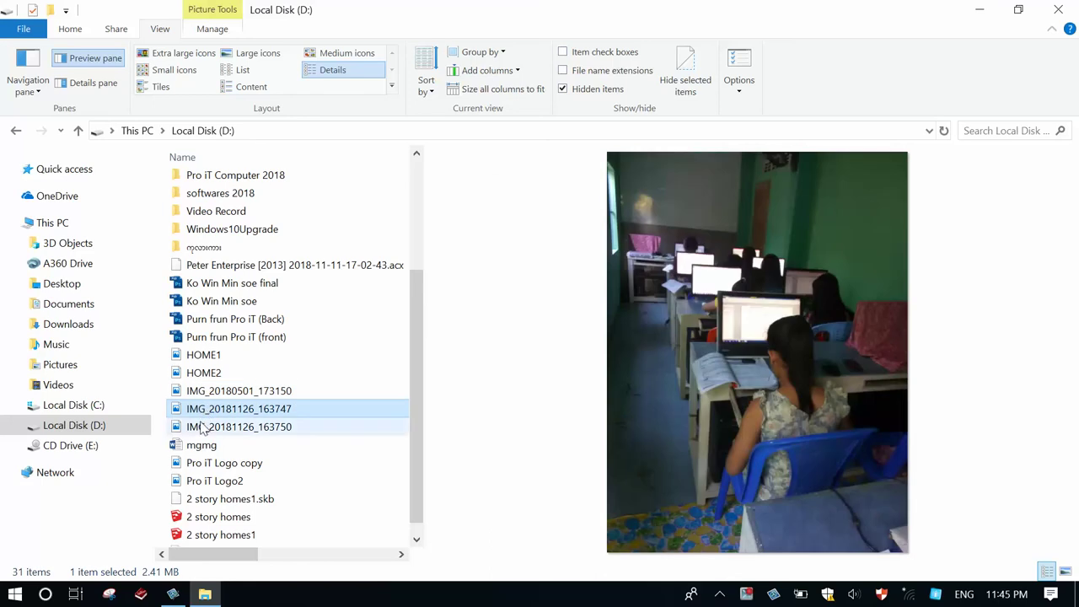
{"action": "left_click", "coordinate": [205, 428]}
{"action": "left_click", "coordinate": [218, 308]}
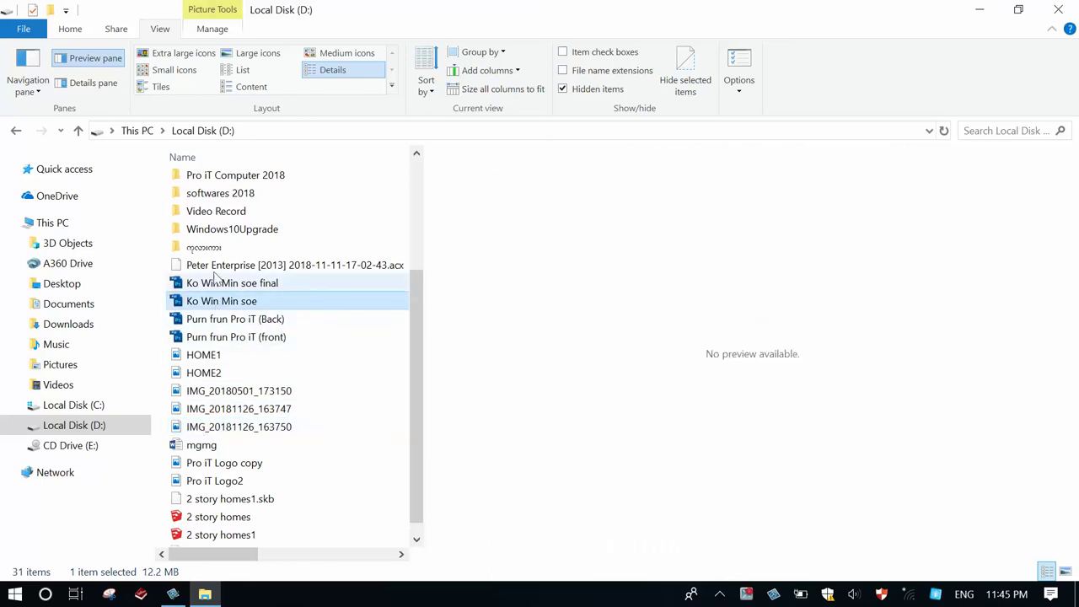
Browse the Video Record folder and Learning's garden hotel folder with the preview pane on, and return to Local Disk (D:)
{"action": "double_click", "coordinate": [243, 211]}
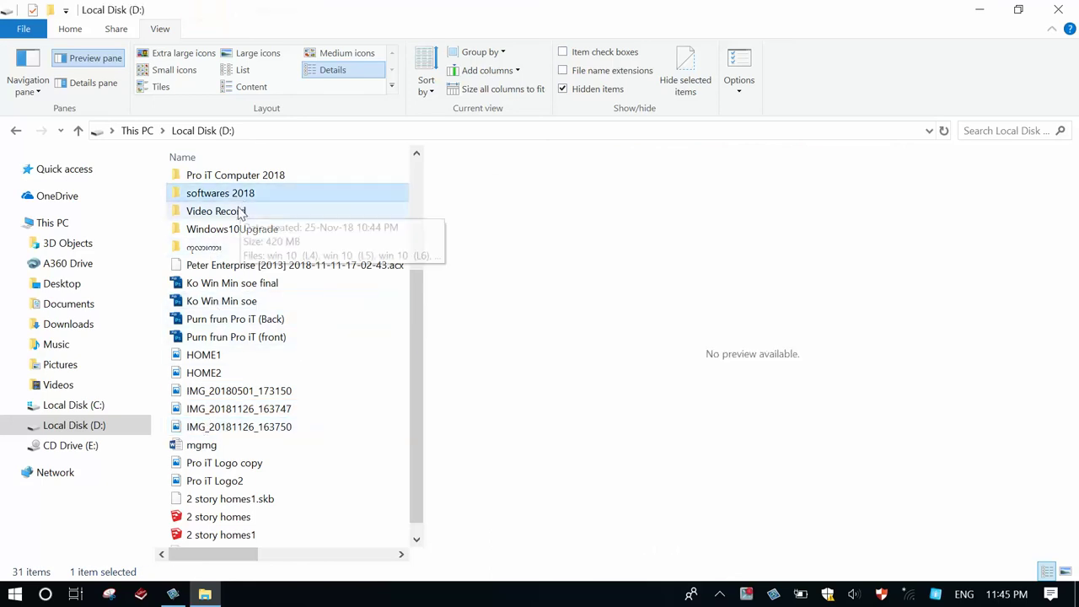
{"action": "left_click", "coordinate": [225, 131]}
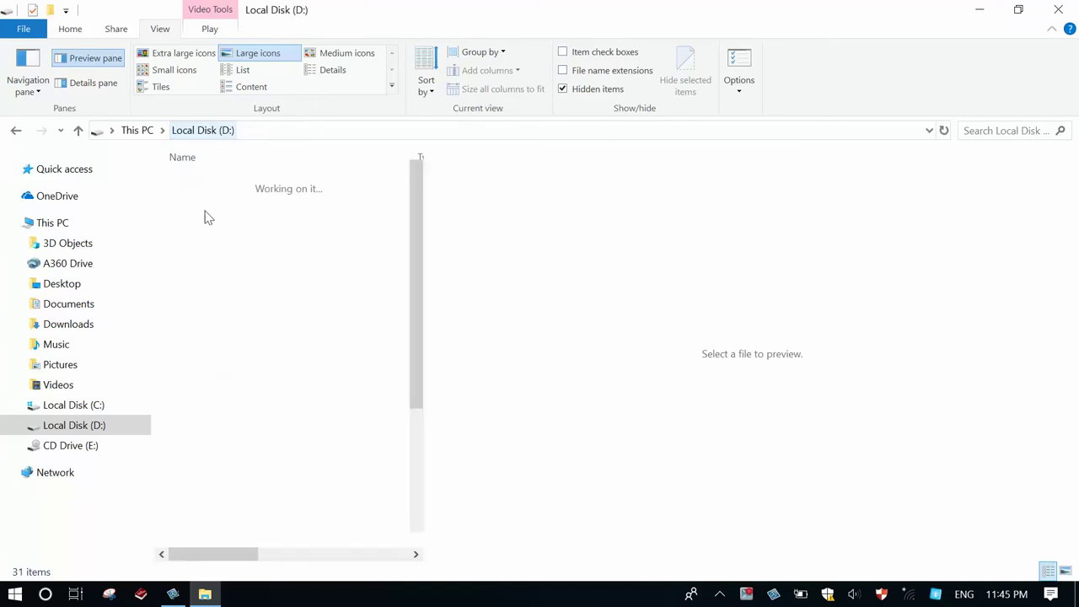
{"action": "left_click", "coordinate": [210, 256]}
{"action": "double_click", "coordinate": [210, 258]}
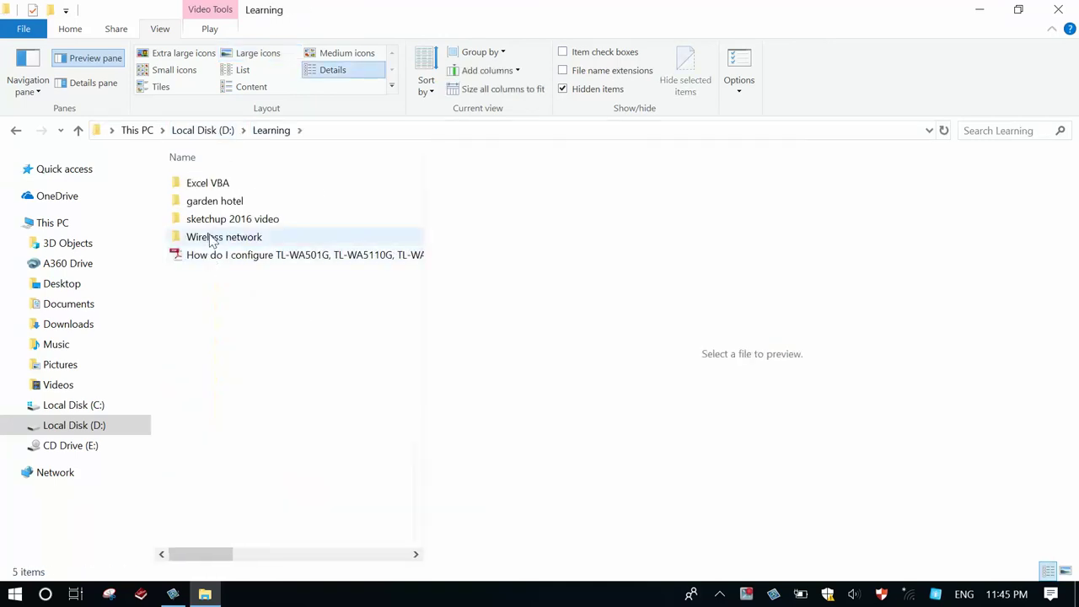
{"action": "left_click", "coordinate": [207, 240]}
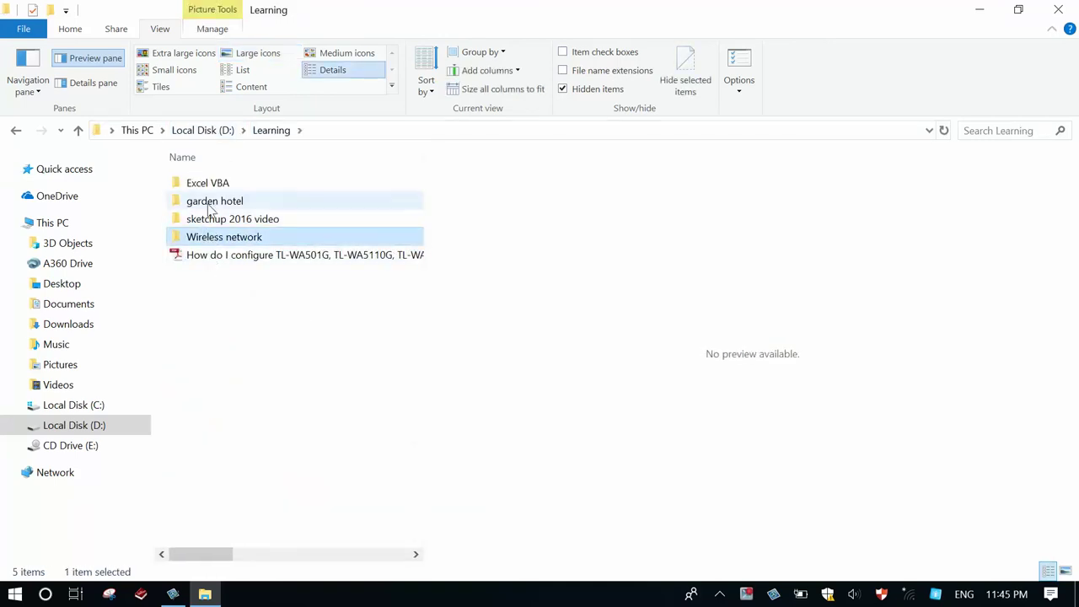
{"action": "double_click", "coordinate": [212, 202]}
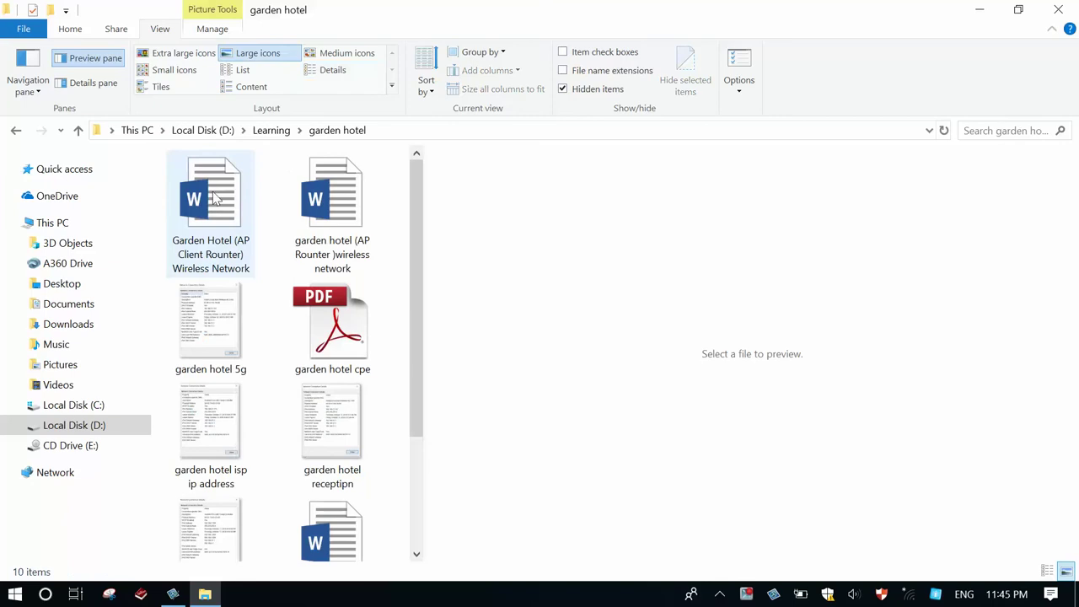
{"action": "left_click", "coordinate": [215, 132]}
Preview IMG_20181126_163747, the 2 story homes model, Pro iT Logo2 and the mgmg Word document in the preview pane
{"action": "left_click_drag", "start_coordinate": [416, 232], "coordinate": [414, 427]}
{"action": "left_click", "coordinate": [243, 393]}
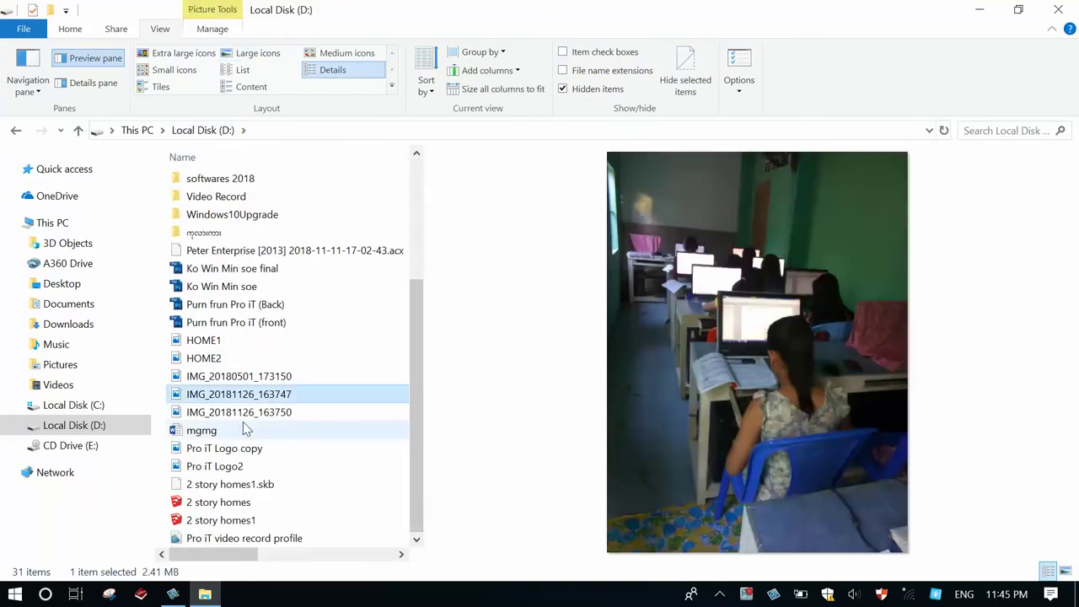
{"action": "left_click", "coordinate": [217, 502]}
{"action": "left_click", "coordinate": [215, 466]}
{"action": "left_click", "coordinate": [209, 431]}
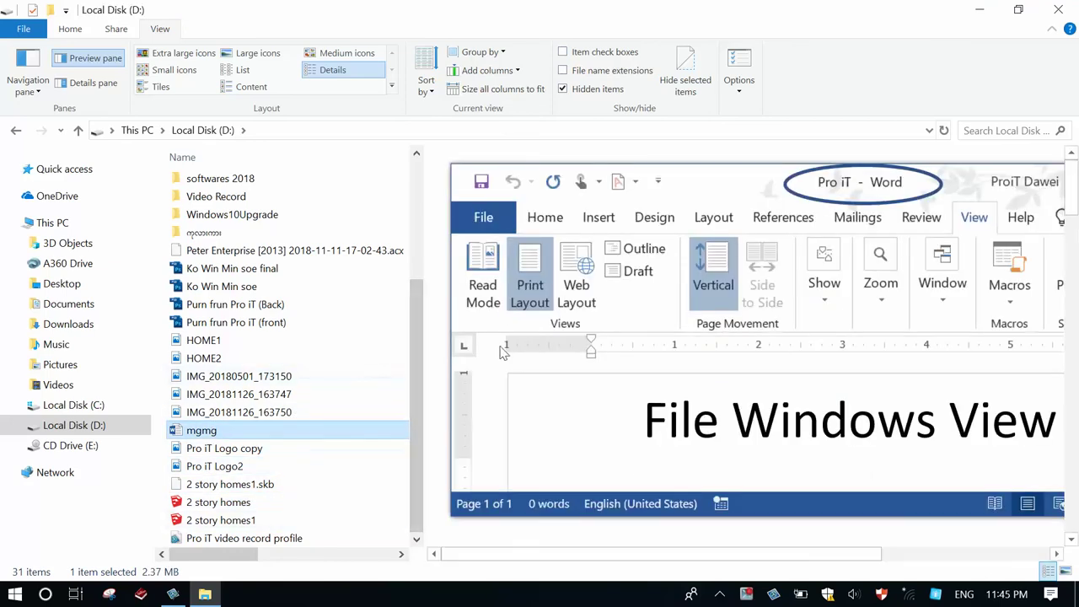
Check the preview pane for each of the four Photoshop files on Local Disk (D:)
{"action": "left_click", "coordinate": [218, 323]}
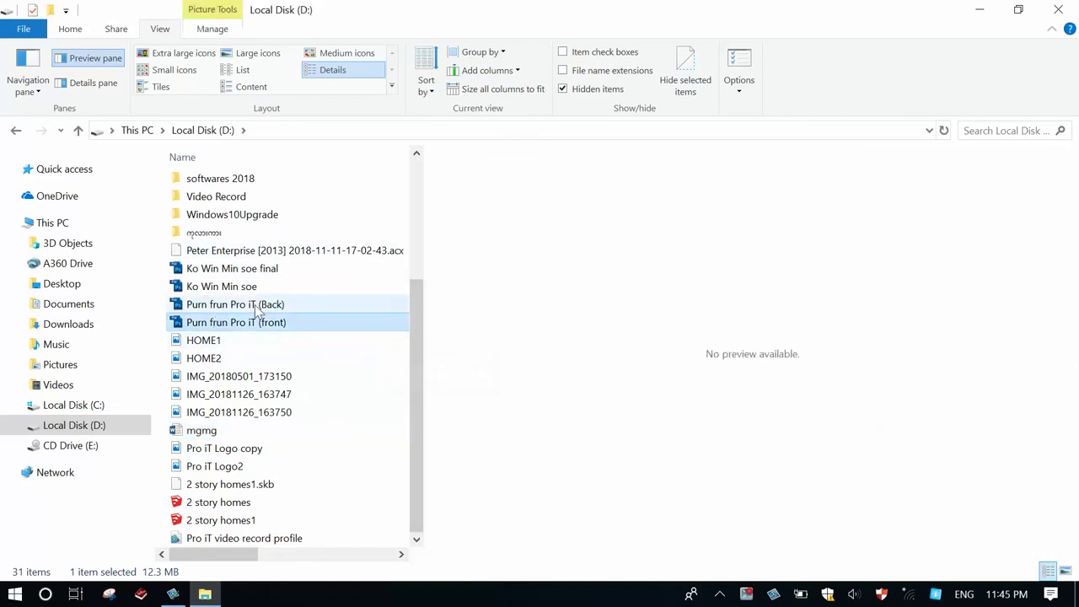
{"action": "left_click", "coordinate": [251, 304]}
{"action": "left_click", "coordinate": [248, 285]}
{"action": "left_click", "coordinate": [257, 268]}
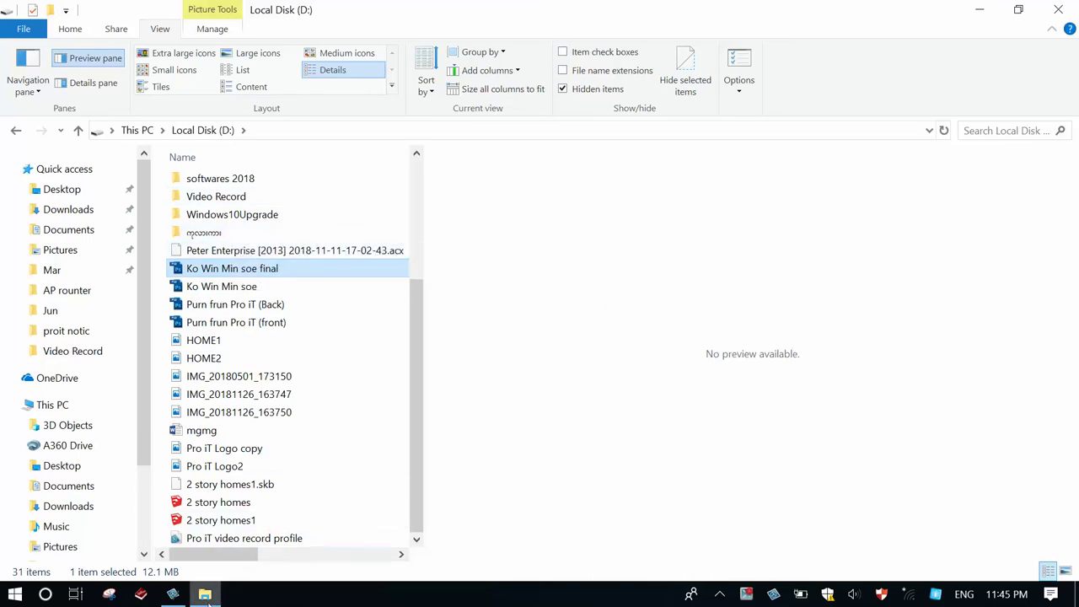
Hide the preview pane, show it again, and minimize the File Explorer window
{"action": "left_click", "coordinate": [87, 66]}
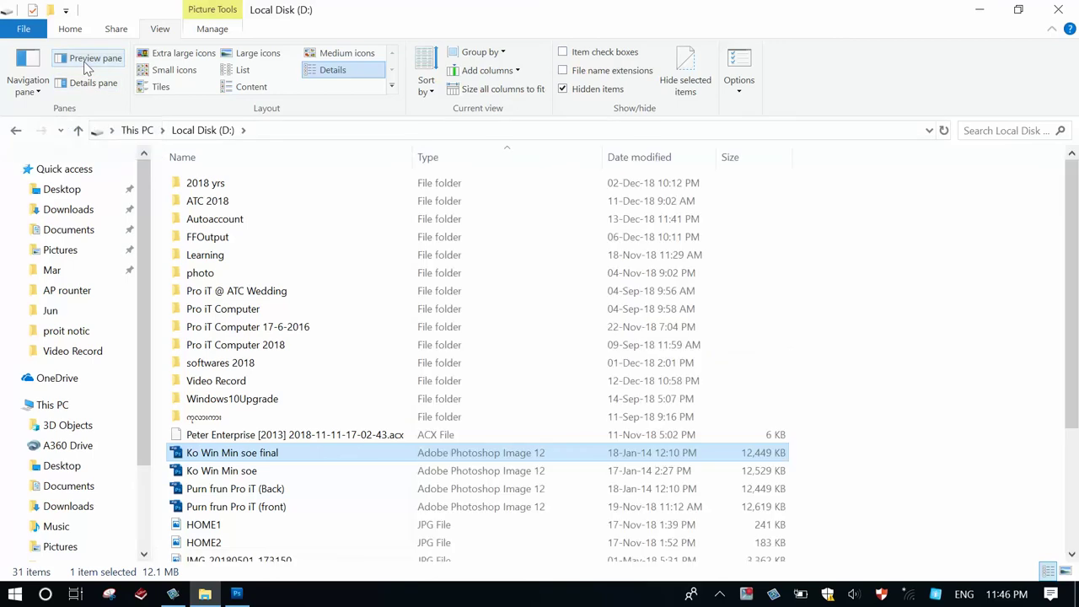
{"action": "left_click", "coordinate": [86, 67]}
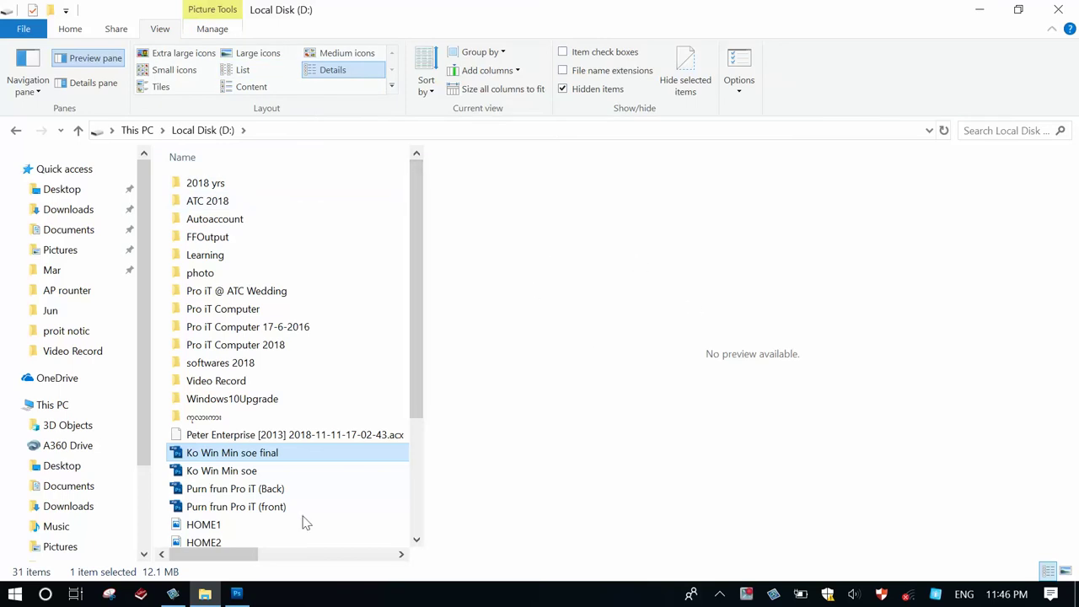
{"action": "left_click", "coordinate": [205, 594]}
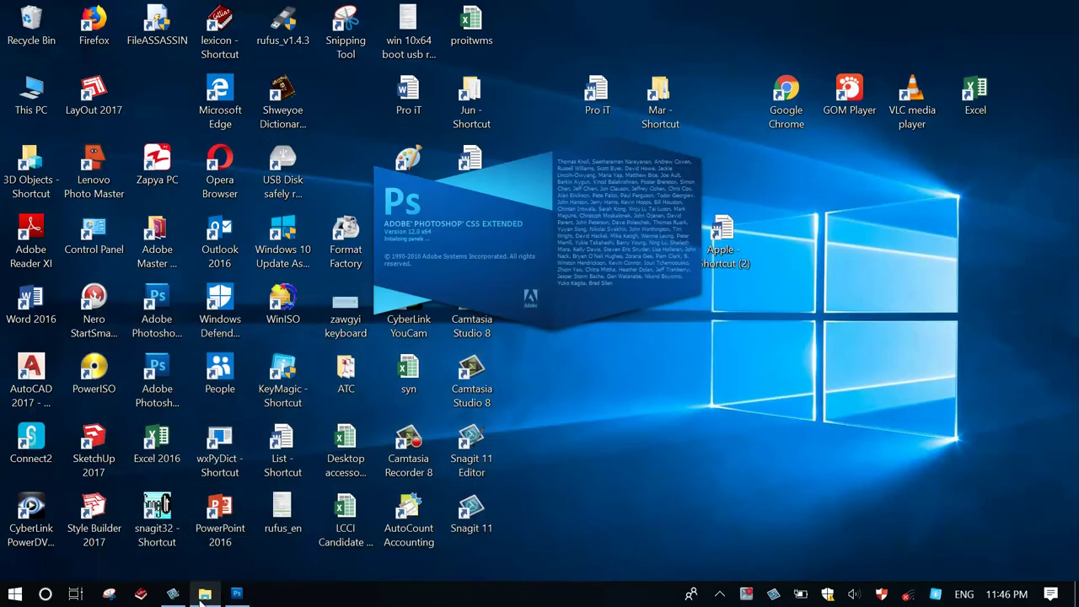
Review the topic about hiding or showing the preview pane in Snagit Editor
{"action": "left_click", "coordinate": [173, 594]}
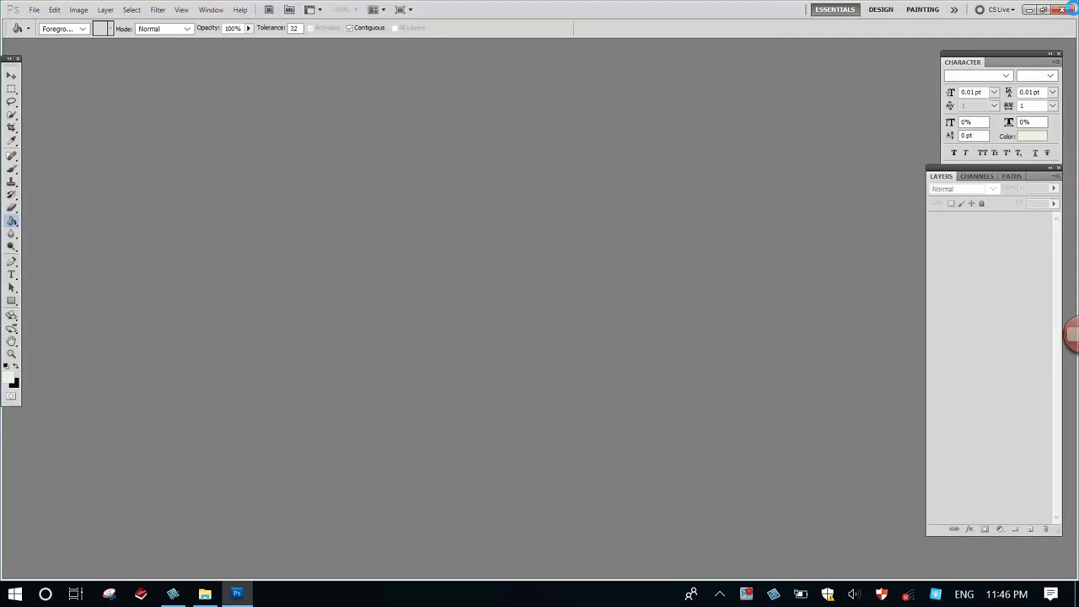
{"action": "left_click", "coordinate": [173, 594]}
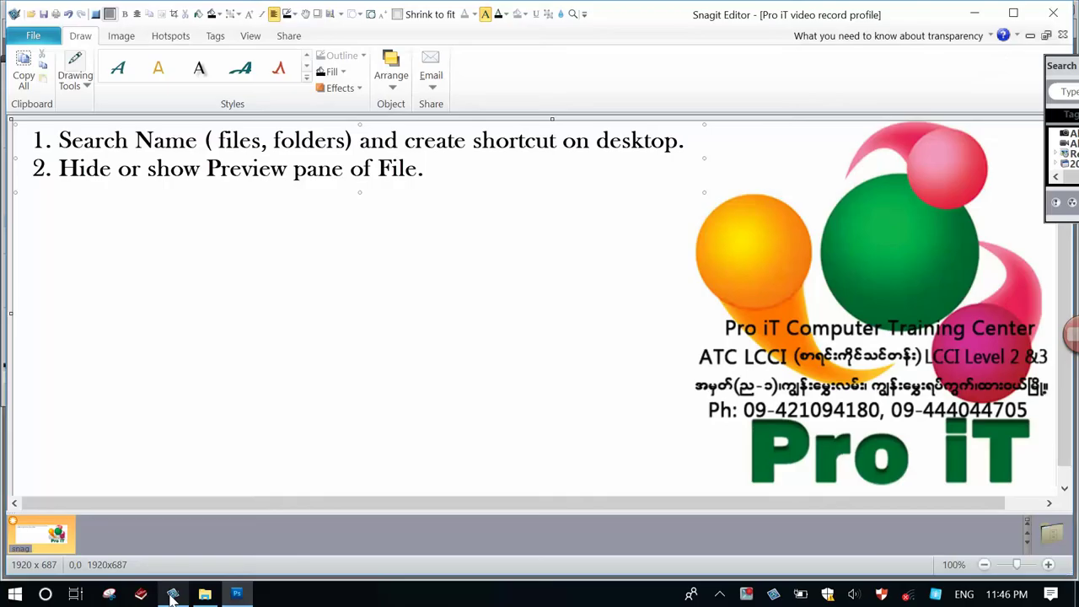
{"action": "left_click", "coordinate": [370, 160]}
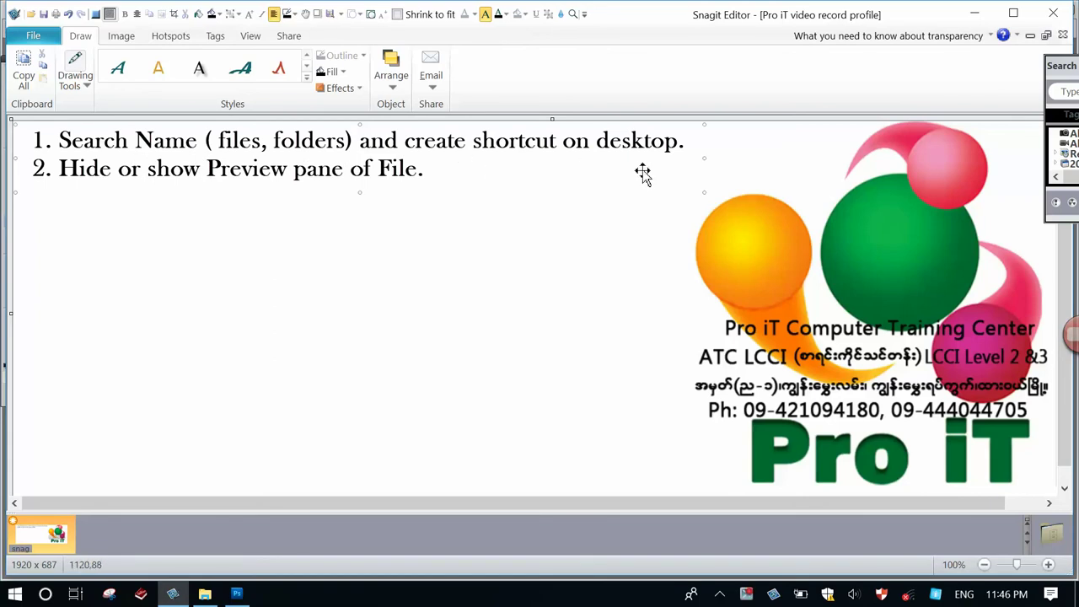
Switch to Photoshop, decline updating the text layers of the opened file, and close the program
{"action": "key", "text": "alt+Tab"}
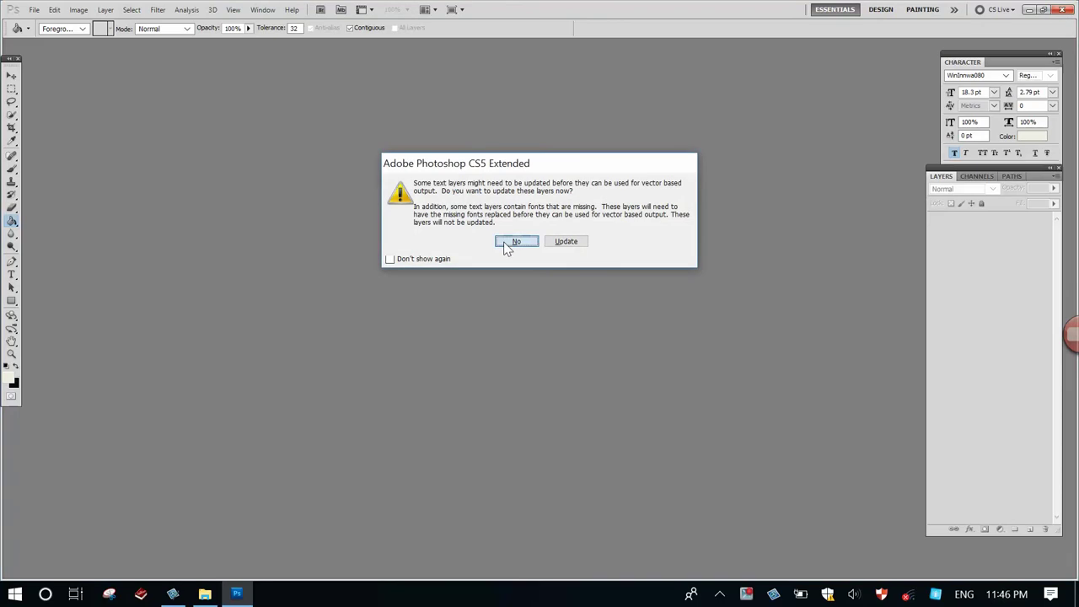
{"action": "left_click", "coordinate": [514, 243]}
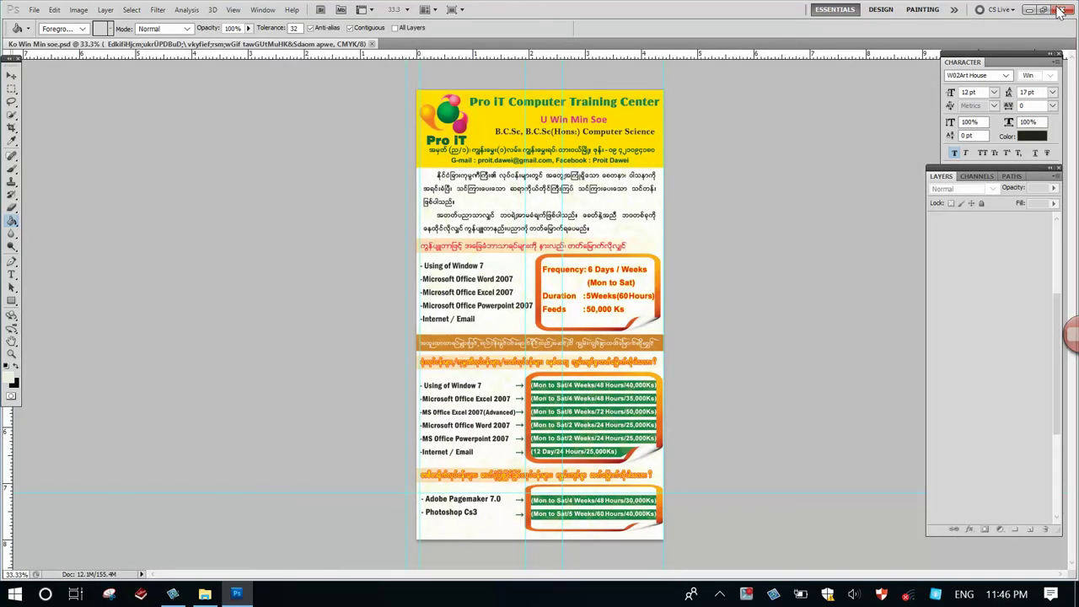
{"action": "left_click", "coordinate": [1062, 10]}
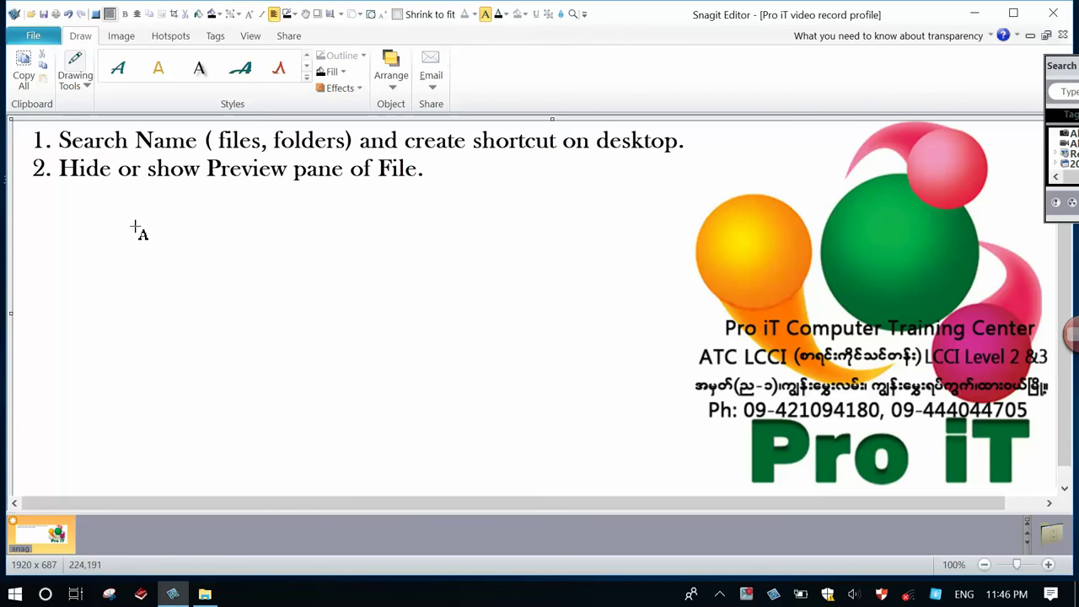
Switch to the File Explorer window on Local Disk (D:), toggle the preview and details panes, and leave both hidden
{"action": "left_click", "coordinate": [204, 592]}
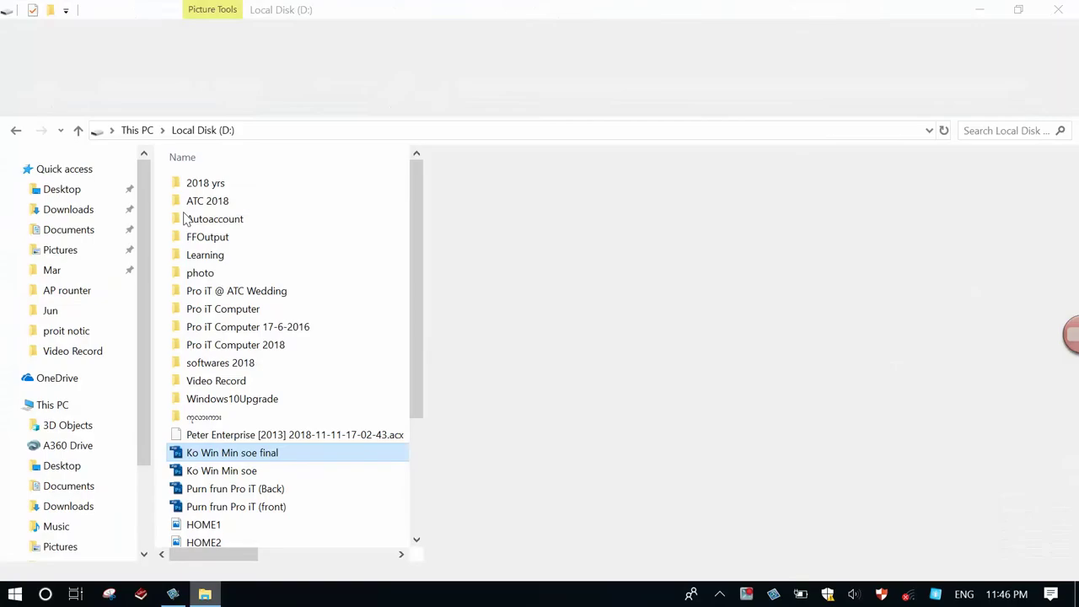
{"action": "key", "text": "super+alt+4"}
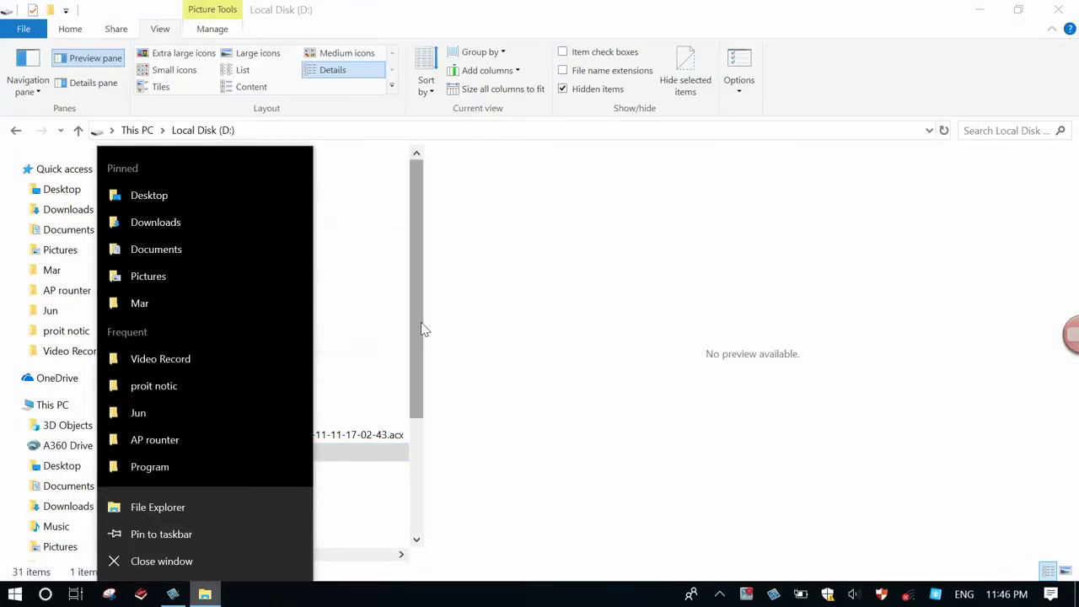
{"action": "left_click", "coordinate": [424, 329]}
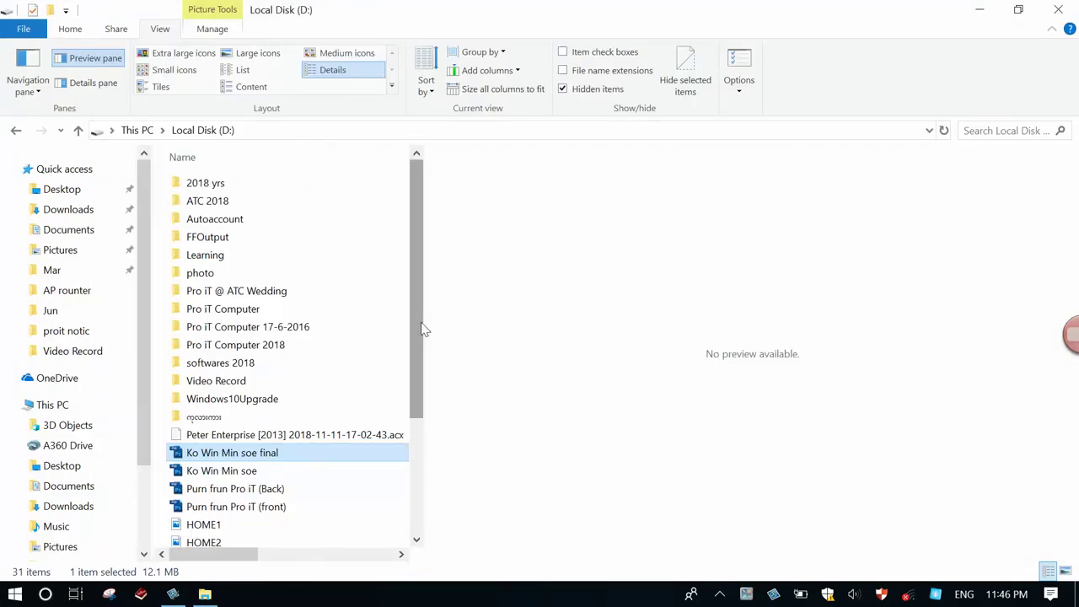
{"action": "left_click", "coordinate": [96, 61]}
{"action": "left_click", "coordinate": [96, 62]}
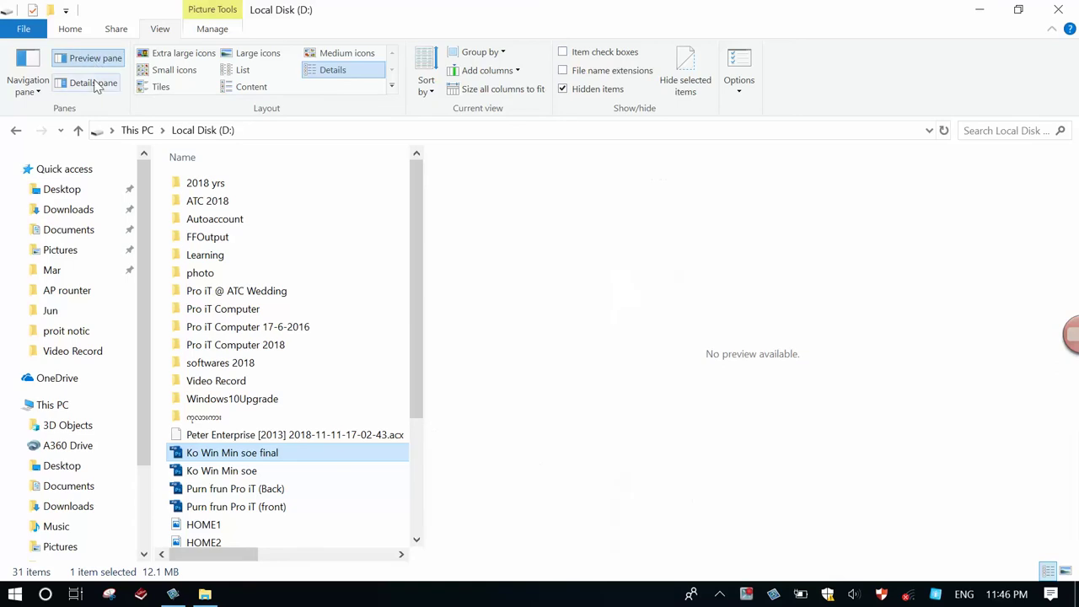
{"action": "left_click", "coordinate": [94, 84]}
{"action": "left_click", "coordinate": [93, 83]}
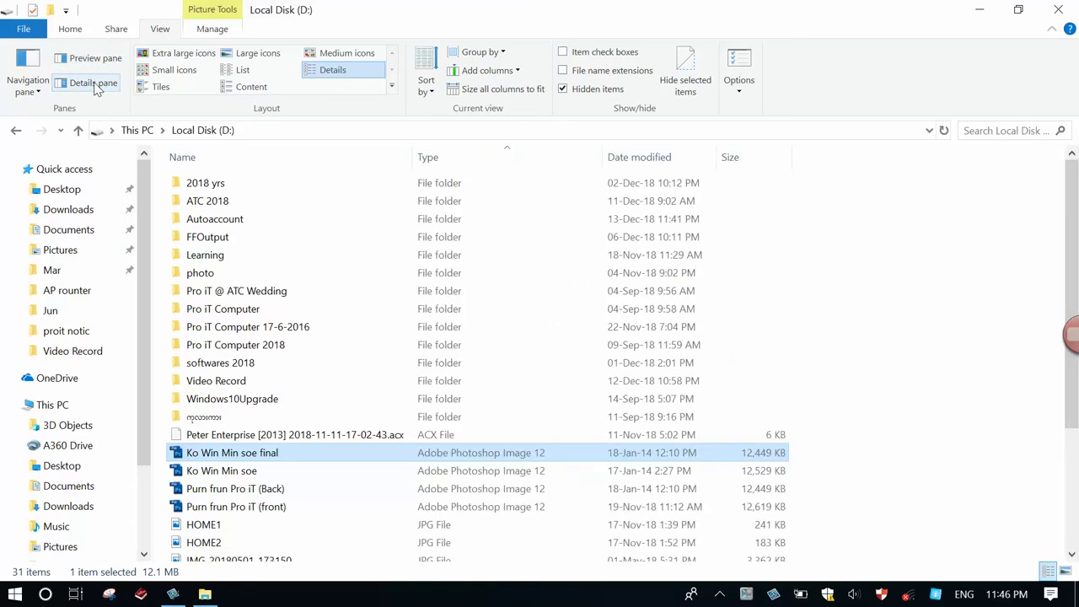
View the navigation pane options, switch between the details and preview panes, and leave the details pane shown for the selected Photoshop file
{"action": "left_click", "coordinate": [31, 84]}
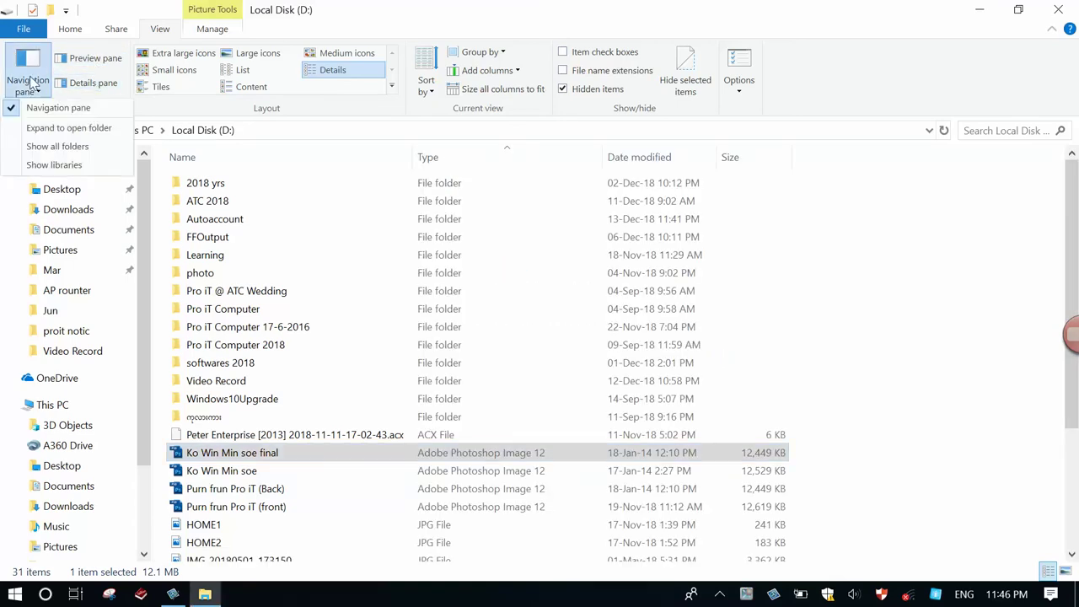
{"action": "left_click", "coordinate": [89, 85]}
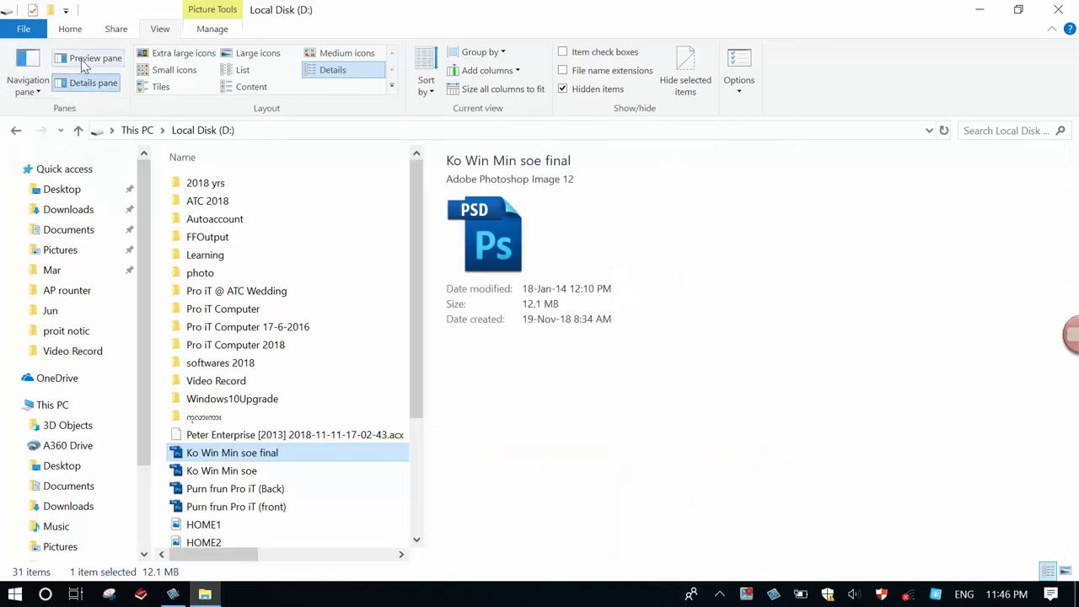
{"action": "left_click", "coordinate": [85, 60]}
{"action": "left_click", "coordinate": [78, 85]}
{"action": "left_click", "coordinate": [1071, 333]}
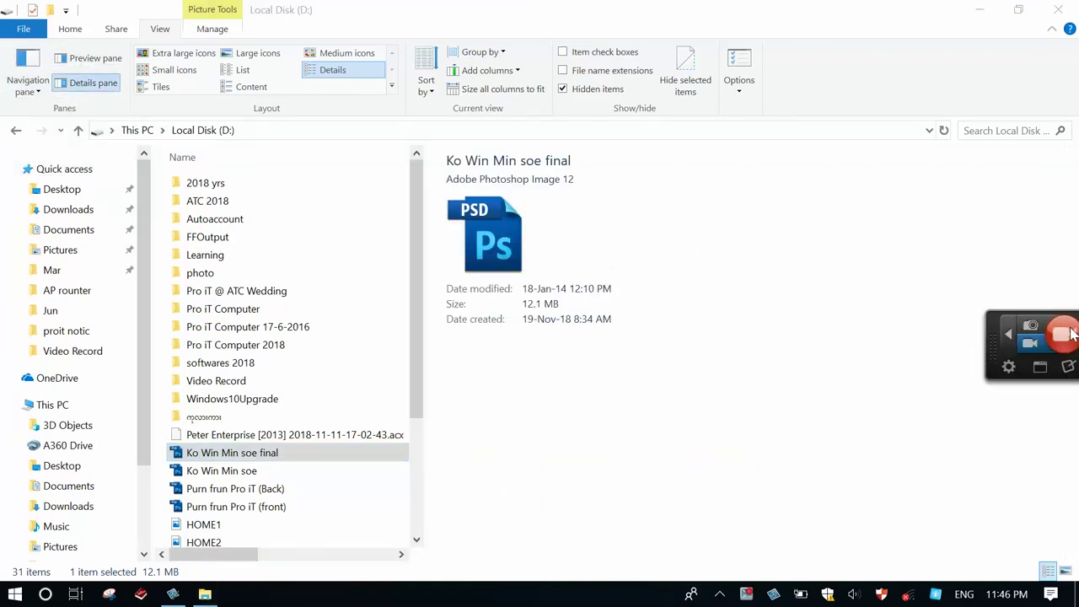